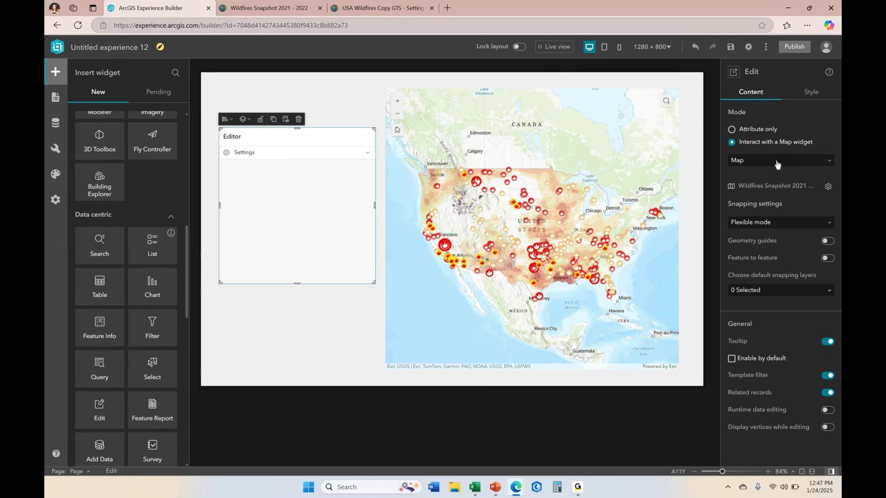
left_click(823, 164)
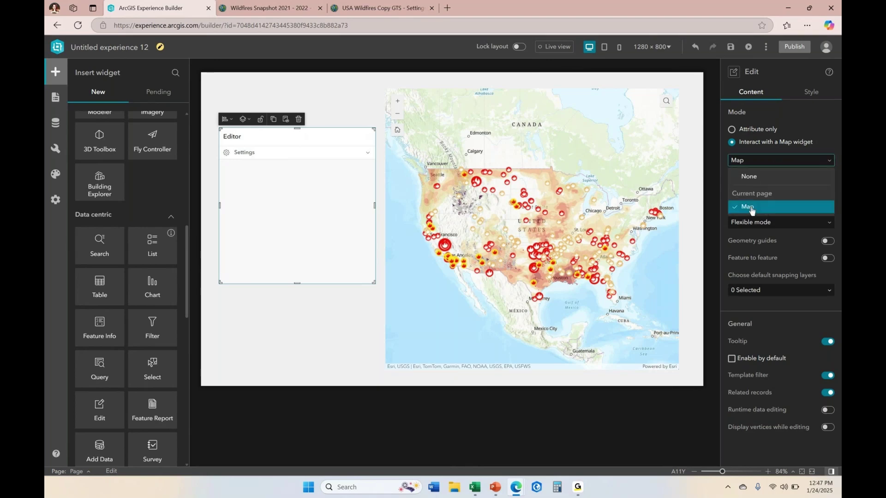
left_click(536, 138)
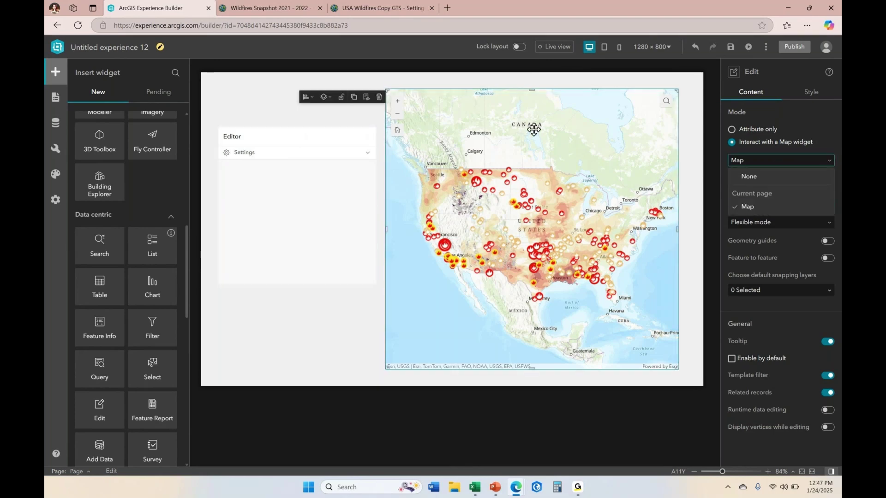
left_click(310, 210)
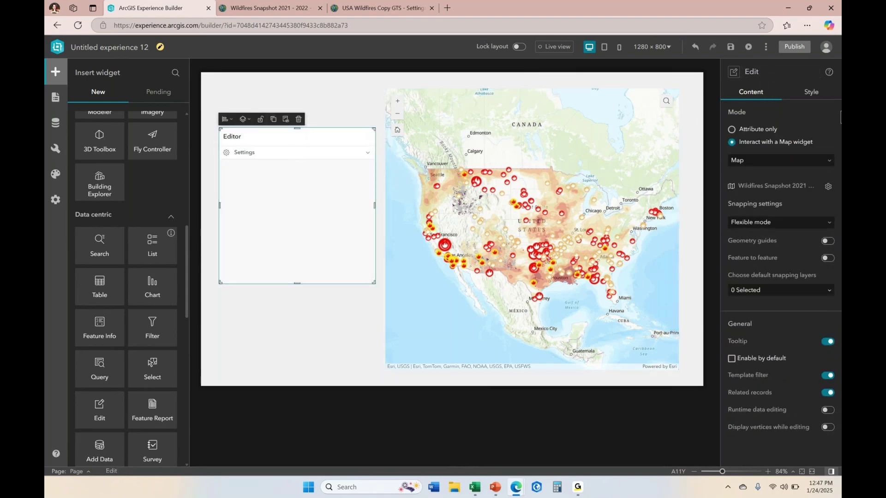
Step: Customize the Edit widget's layers, excluding US Drought and Past Wildland Fires and keeping both layers in the USA Wildfires Snapshot group
left_click(828, 187)
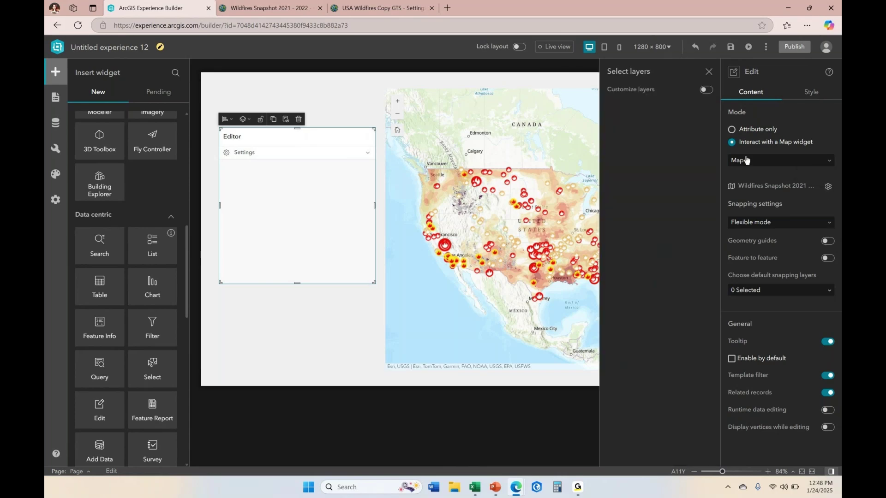
left_click(706, 90)
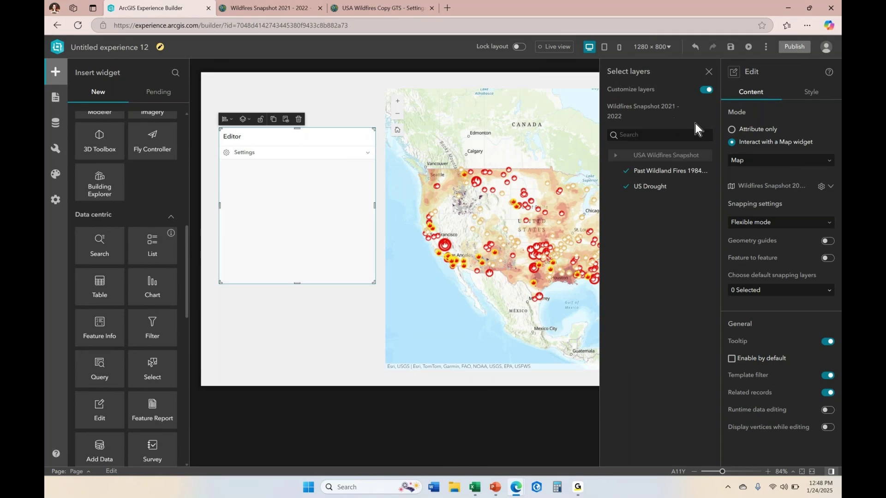
left_click(641, 187)
left_click(651, 171)
left_click(616, 156)
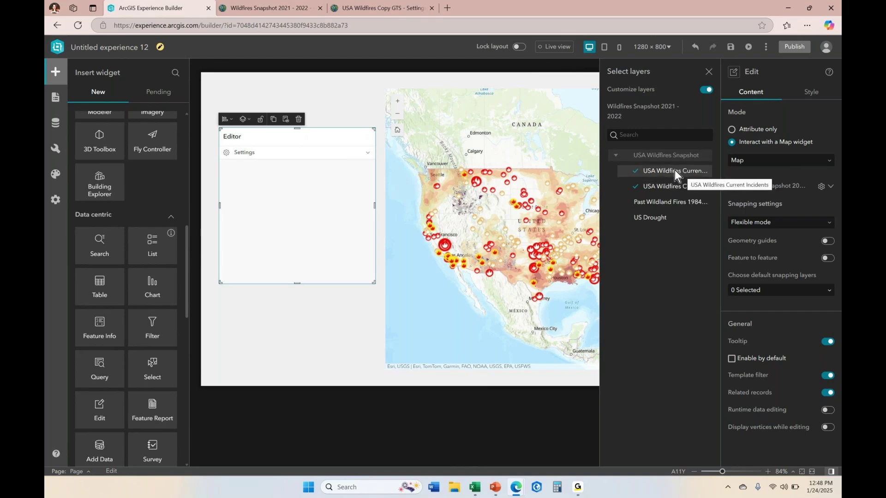
left_click(710, 72)
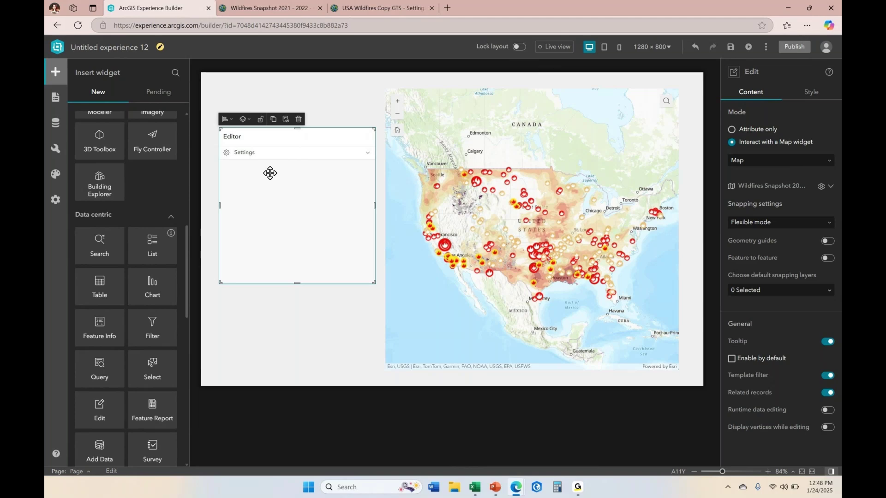
Step: Switch to the USA Wildfires Copy GTS item page, look over its layers in the overview, and return to its settings
left_click(386, 12)
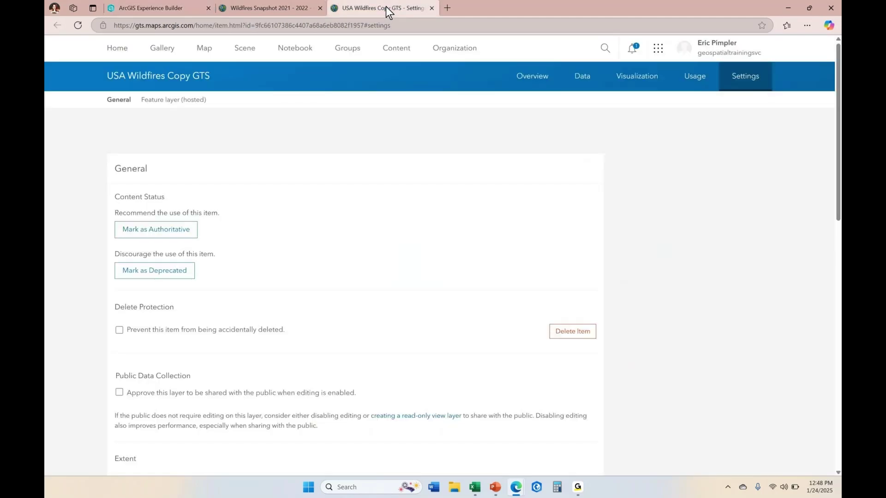
left_click(539, 84)
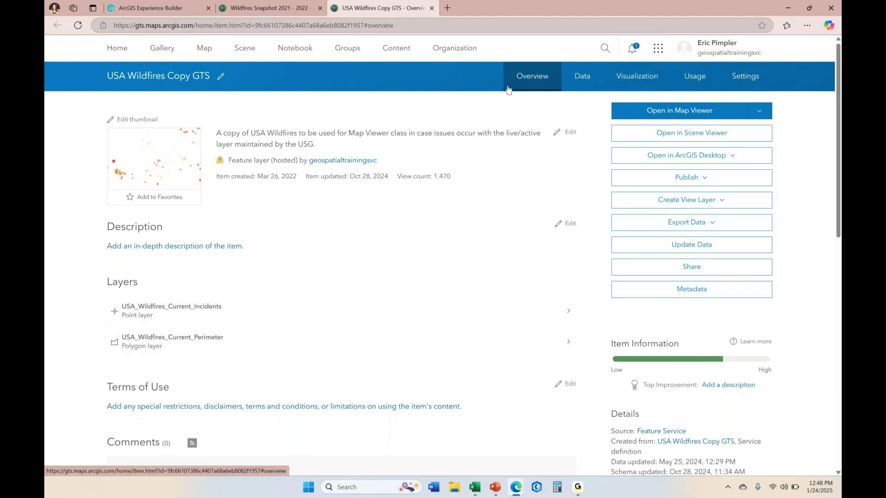
left_click(752, 80)
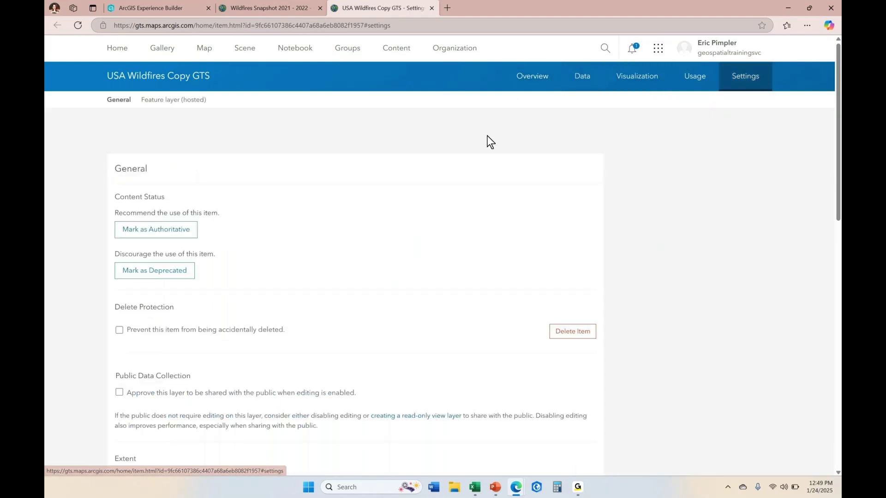
scroll(373, 187, "down", 3)
scroll(373, 187, "up", 3)
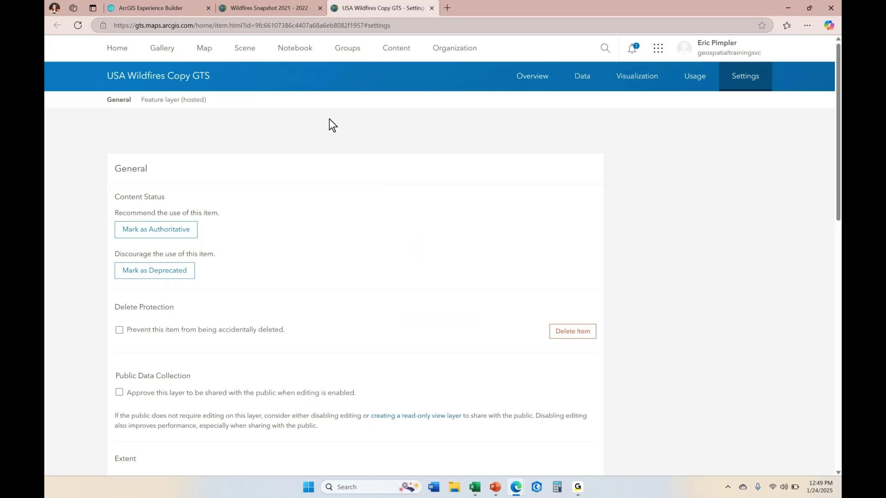
Step: Approve the layer to be shared with the public when editing is enabled, and save the general settings
scroll(406, 174, "down", 5)
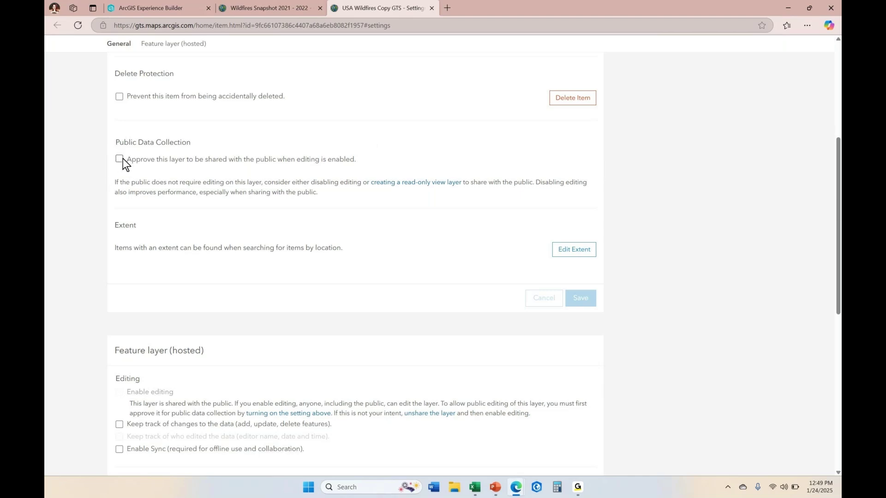
scroll(114, 392, "down", 3)
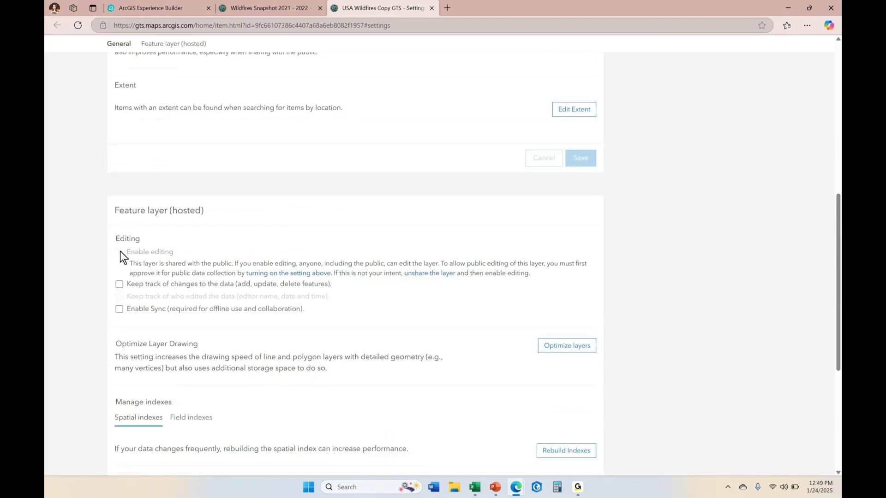
scroll(261, 199, "up", 1)
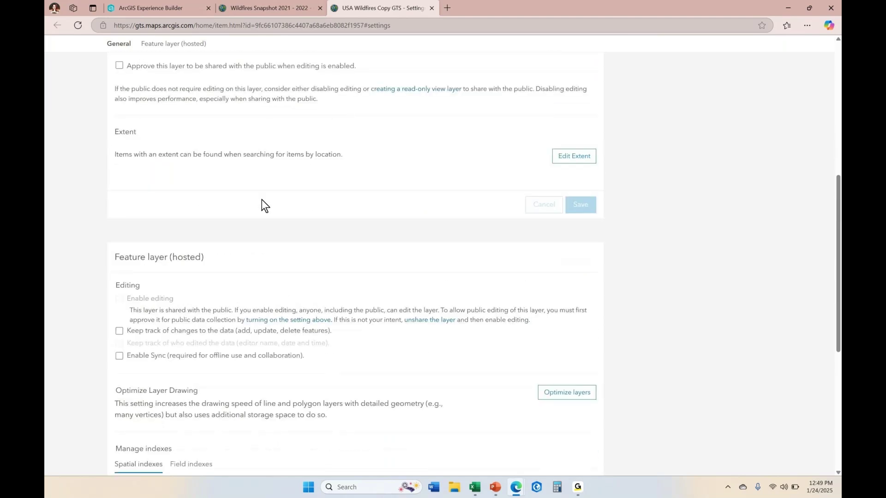
scroll(169, 61, "up", 2)
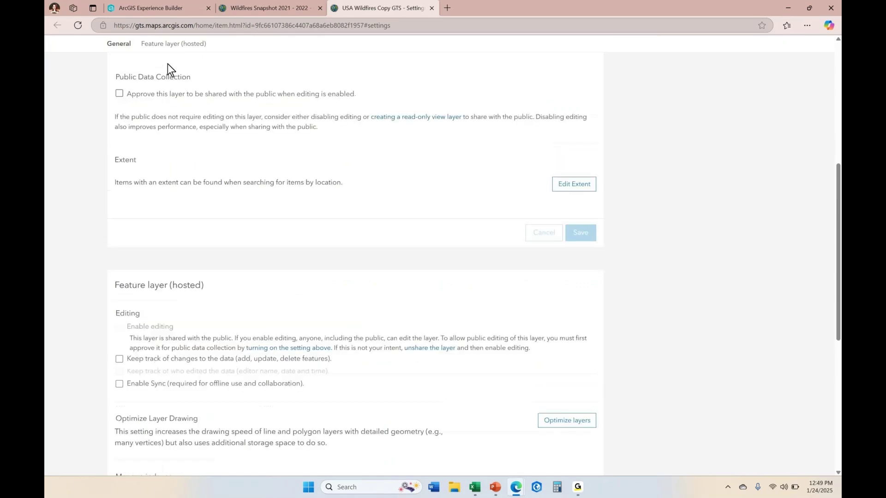
scroll(150, 312, "down", 2)
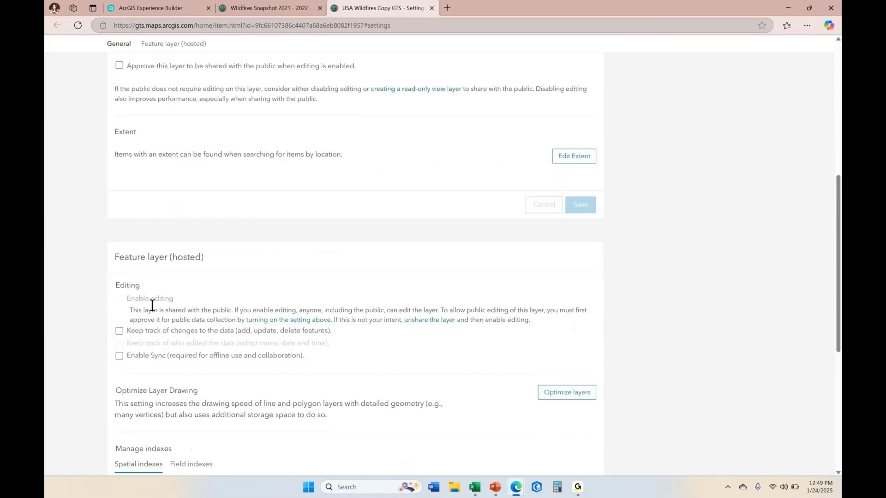
scroll(201, 242, "up", 2)
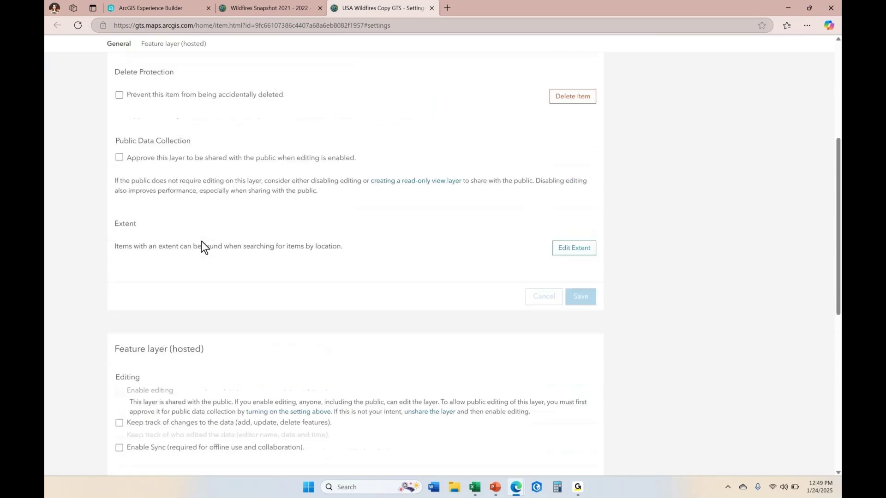
left_click(120, 159)
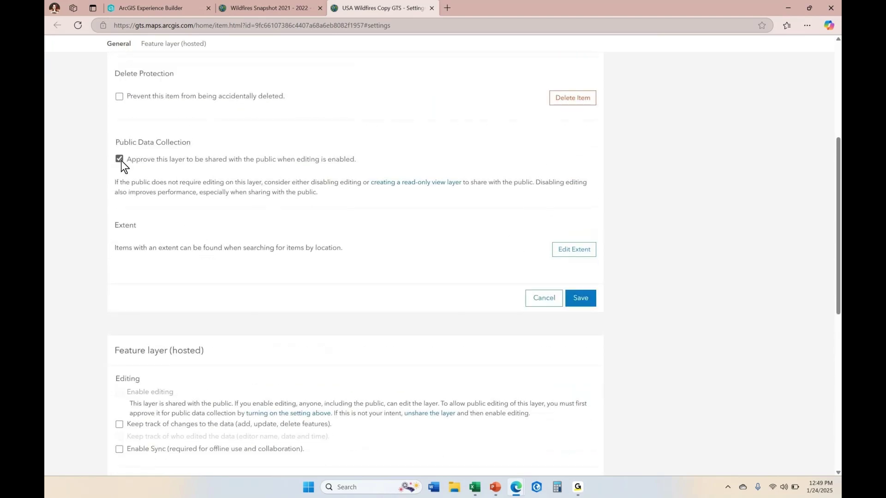
left_click(580, 298)
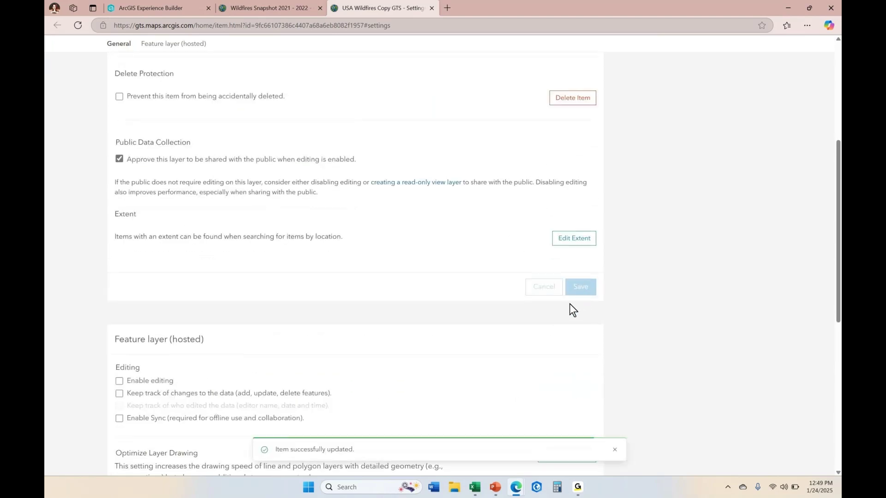
Step: Enable editing on the hosted feature layer, disallow deleting features, and save the feature layer settings
scroll(287, 249, "down", 4)
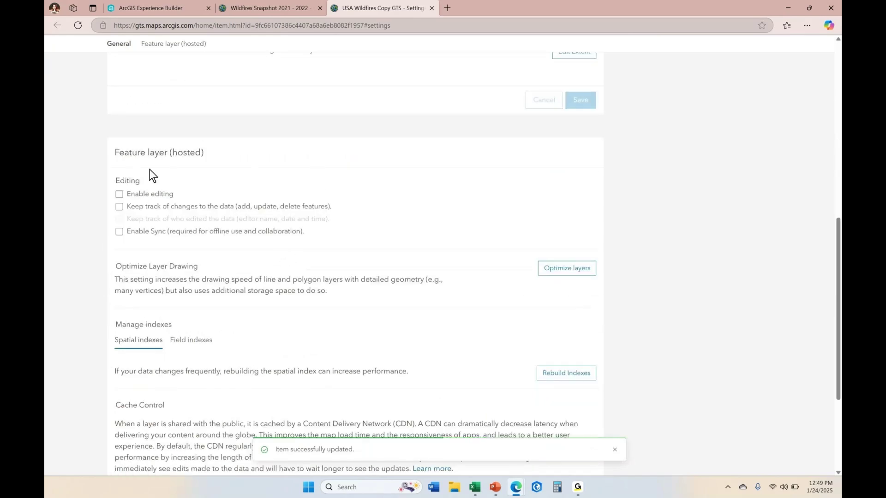
scroll(163, 175, "down", 2)
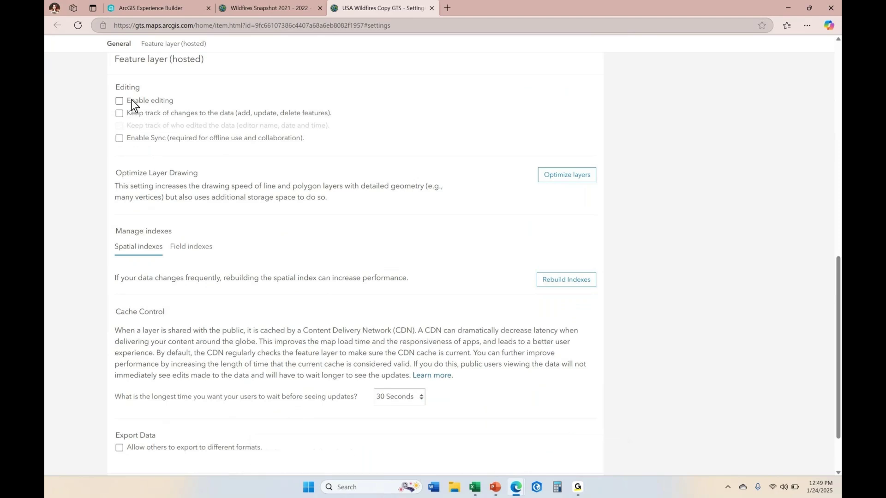
left_click(119, 101)
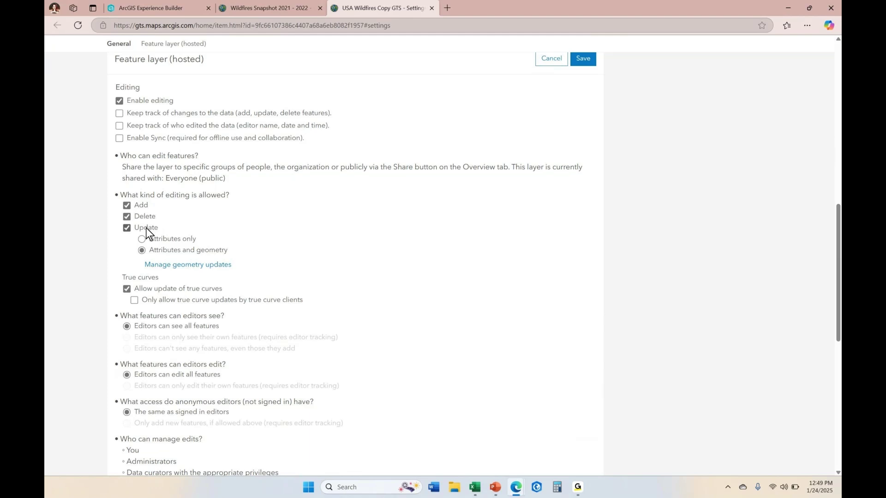
left_click(126, 217)
left_click(583, 59)
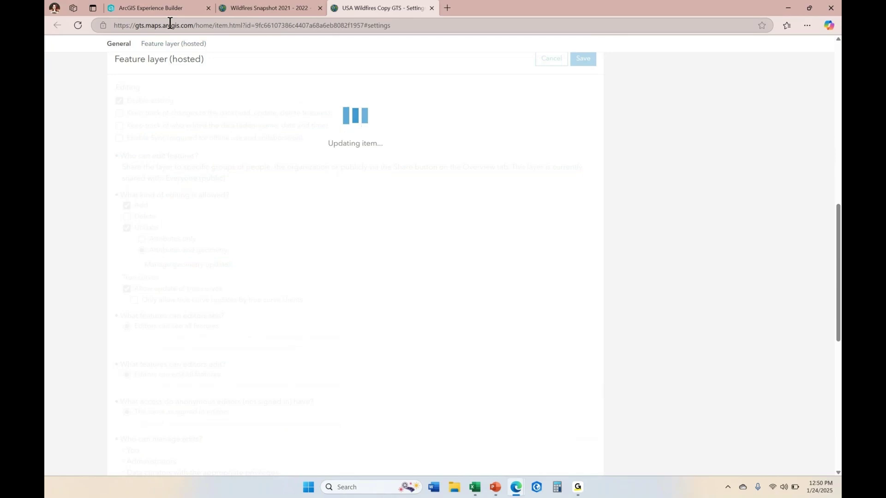
Step: Return to ArcGIS Experience Builder, save the experience, and reload the page
left_click(168, 7)
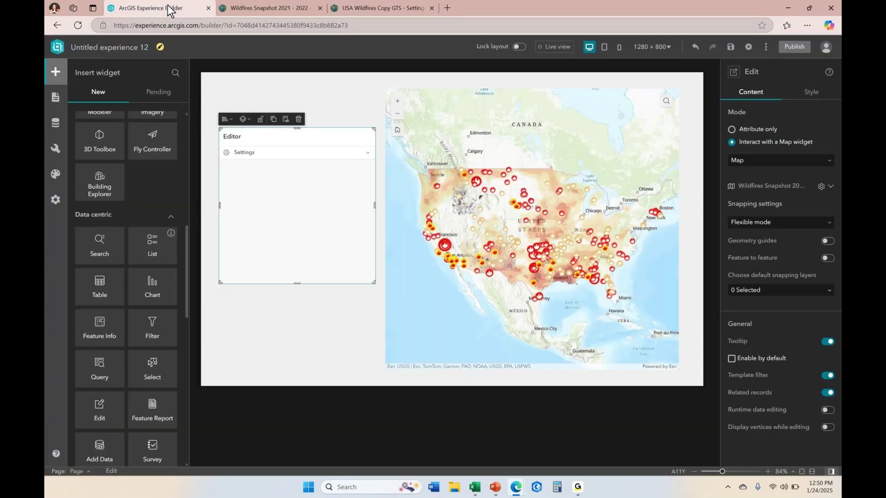
left_click(730, 47)
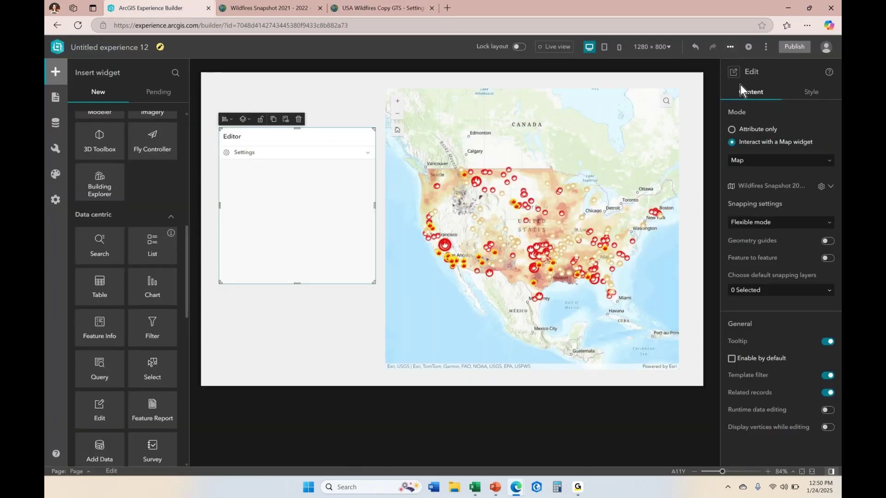
left_click(78, 26)
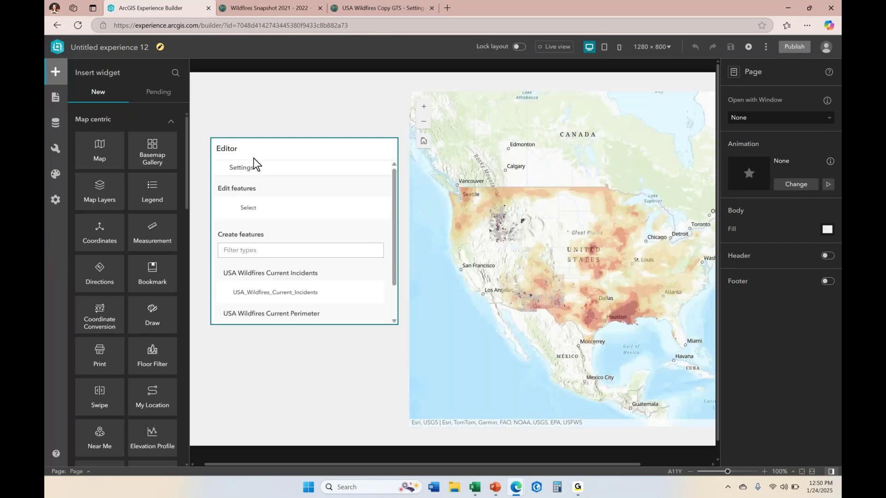
Step: Stretch the Edit widget taller at its lower and upper edges, and recheck the feature layer's editing settings
left_click(328, 209)
left_click_drag(303, 326, 302, 406)
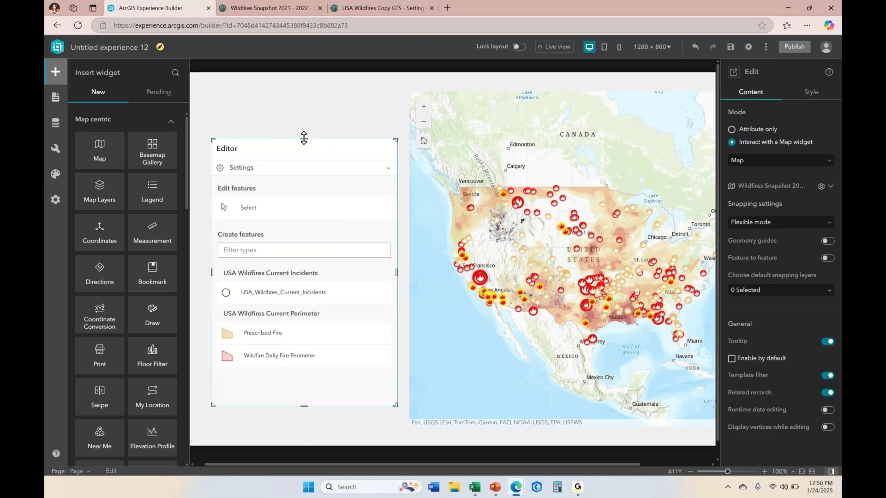
left_click_drag(303, 138, 304, 115)
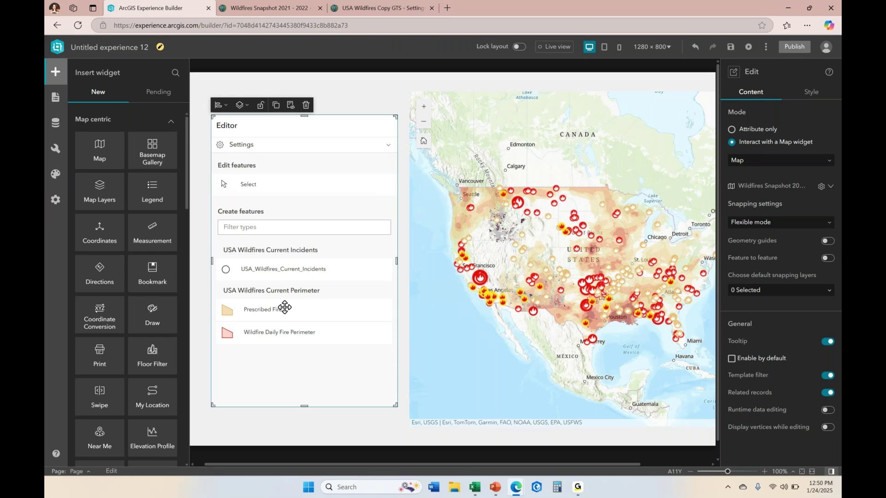
left_click(392, 9)
left_click(118, 100)
Step: Turn on geometry guides and feature-to-feature snapping for the Edit widget, with both enabled by default
left_click(828, 241)
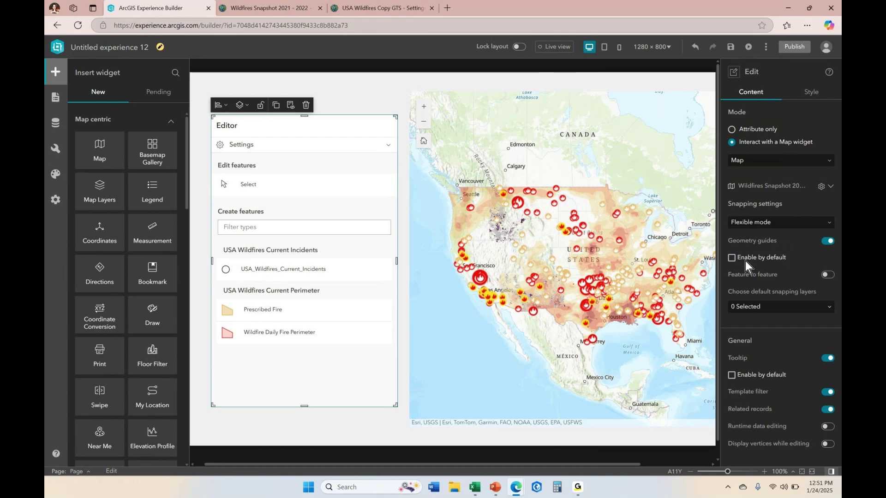
left_click(732, 260)
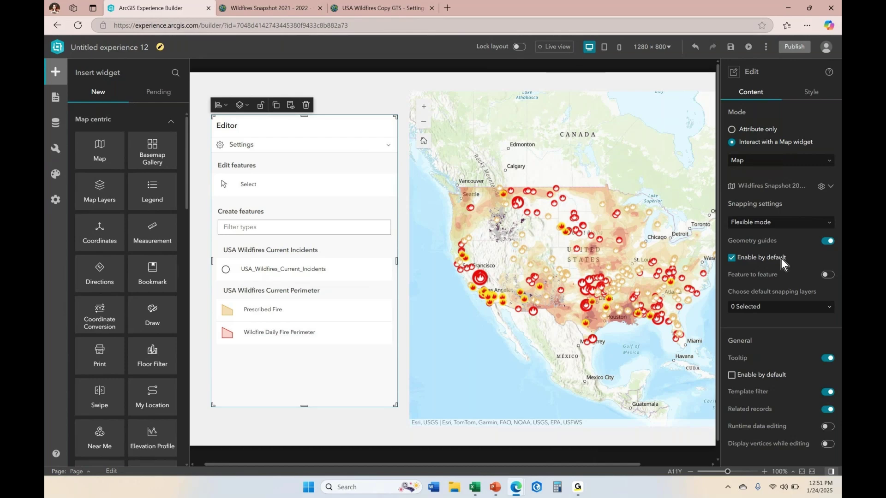
left_click(813, 472)
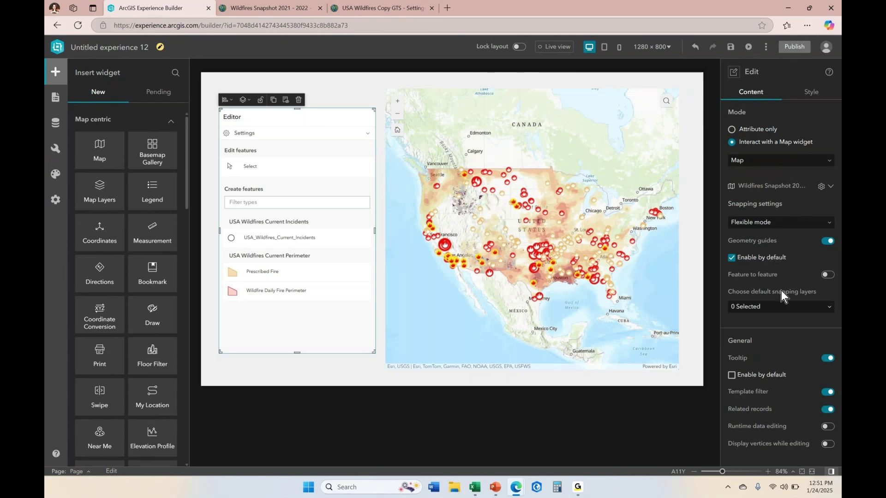
left_click(827, 275)
left_click(733, 292)
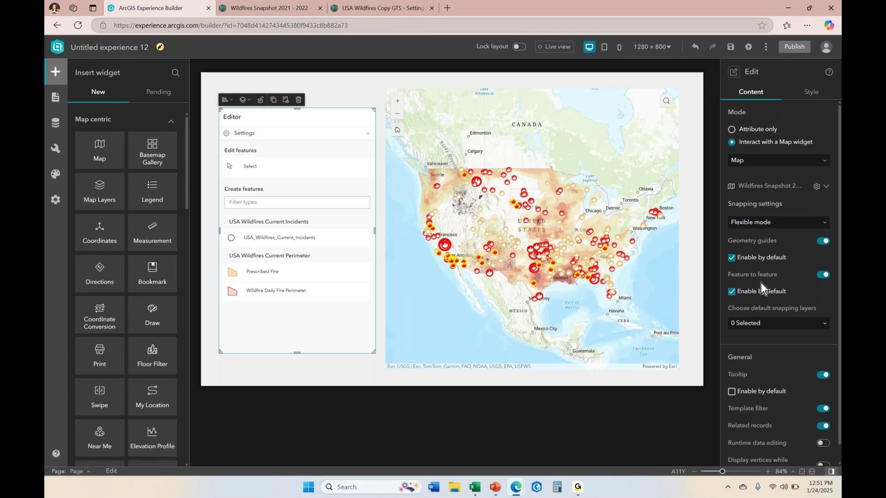
Step: Look through the available default snapping layers without choosing any, and enable the Edit widget's tooltip by default
left_click(824, 326)
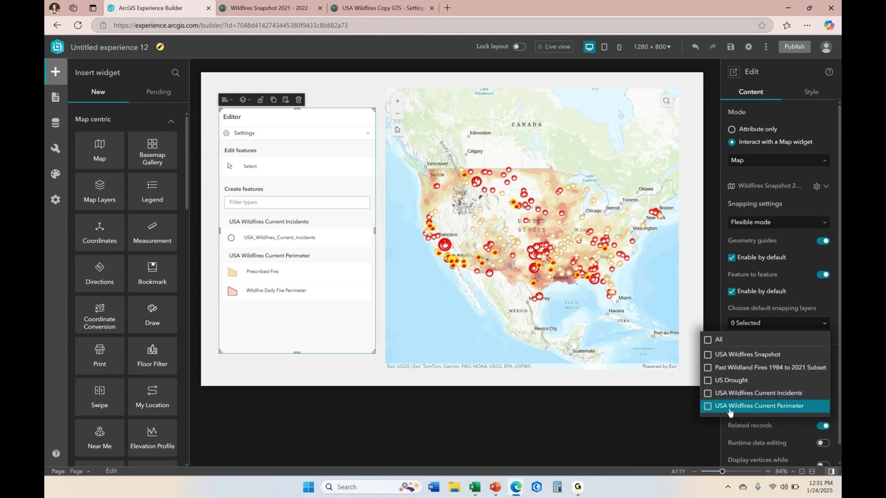
left_click(818, 300)
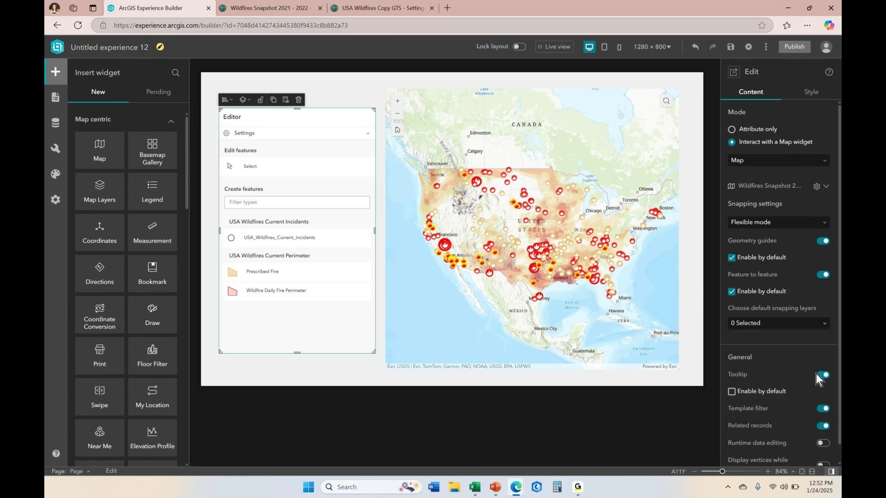
left_click(731, 392)
scroll(774, 355, "down", 1)
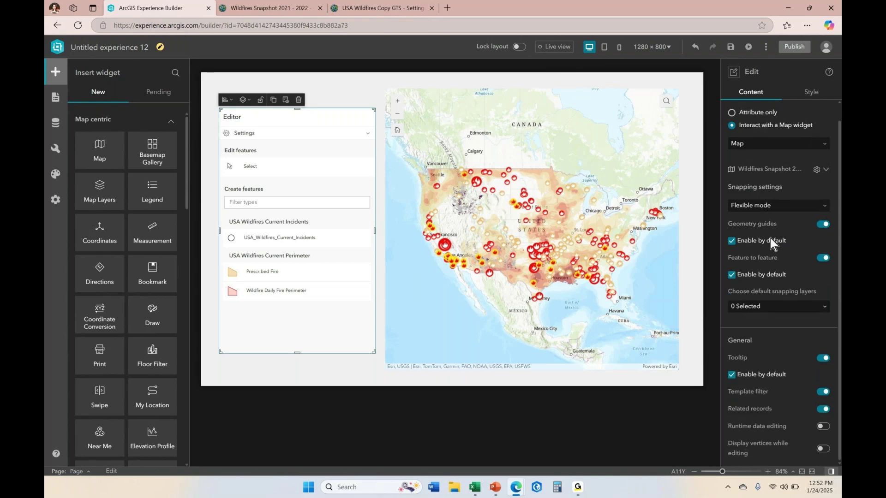
Step: Save the experience and open its preview
left_click(730, 46)
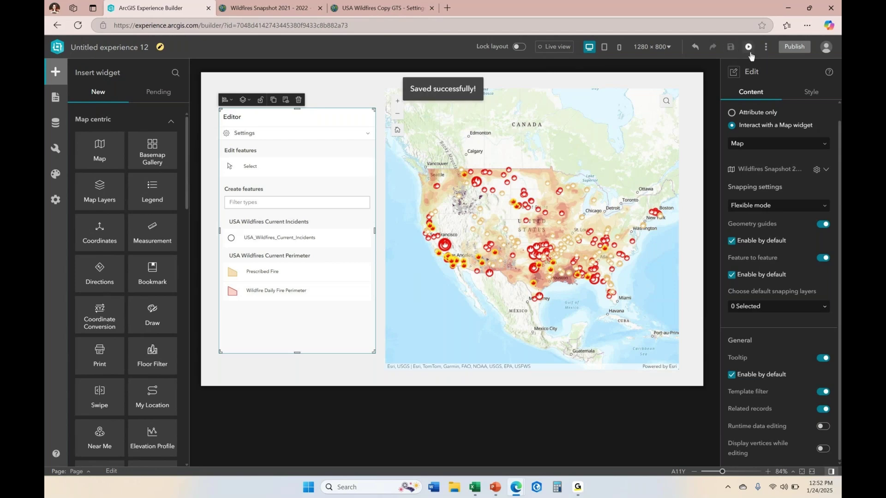
left_click(766, 47)
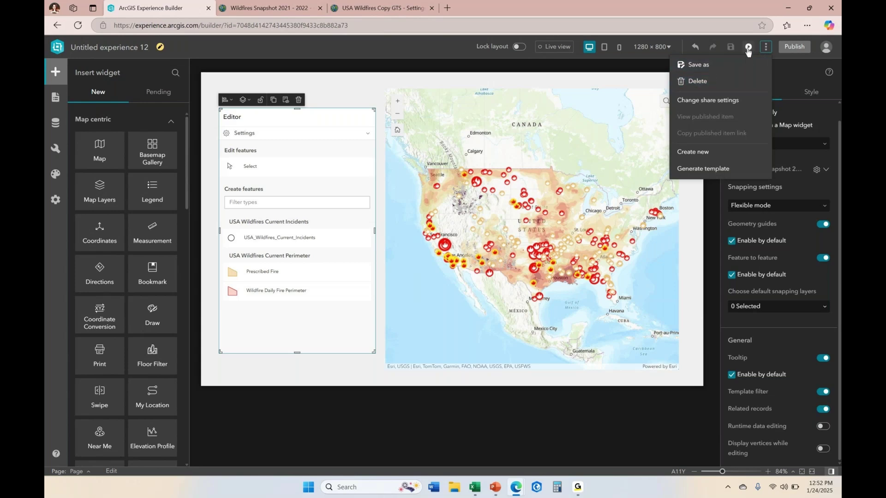
left_click(748, 47)
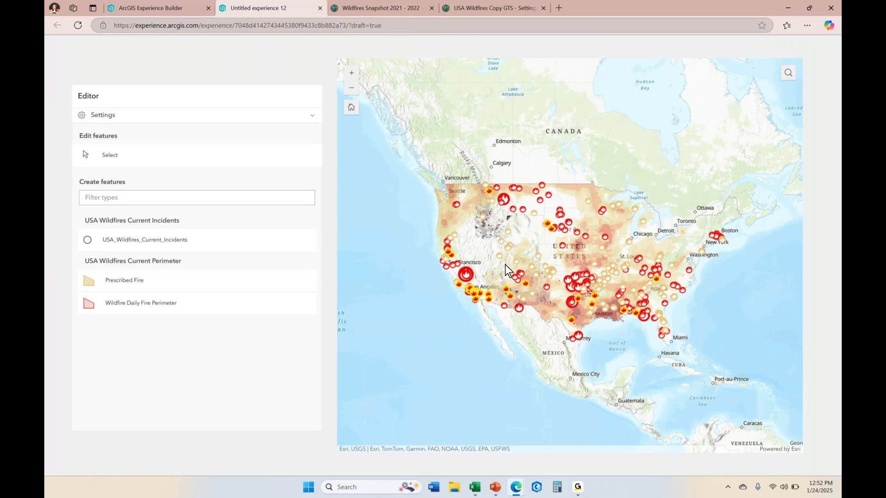
Step: Place a trial USA_Wildfires_Current_Incidents point in the Pacific west of the US coast and examine the full list of attribute fields offered
left_click(131, 239)
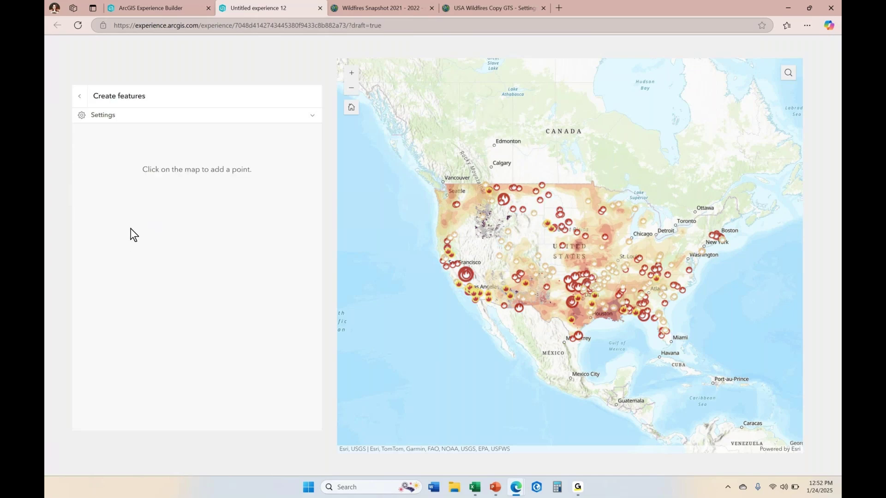
left_click(392, 238)
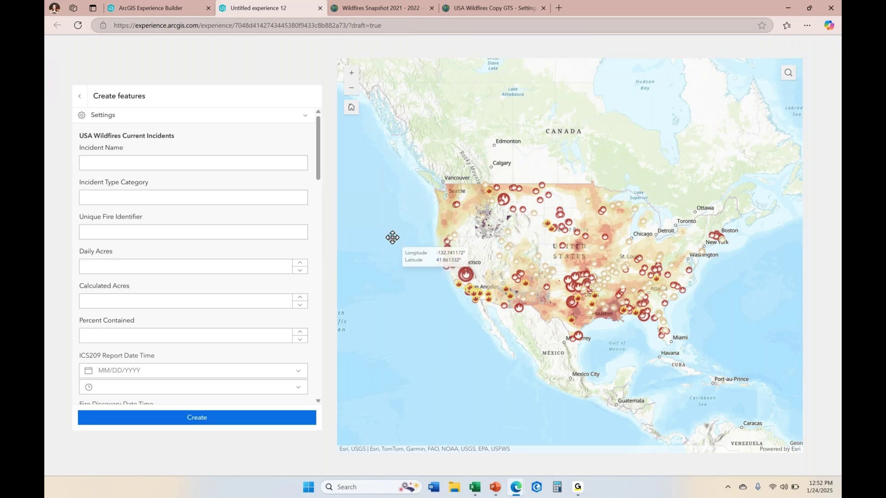
left_click(167, 158)
left_click(156, 197)
left_click(148, 228)
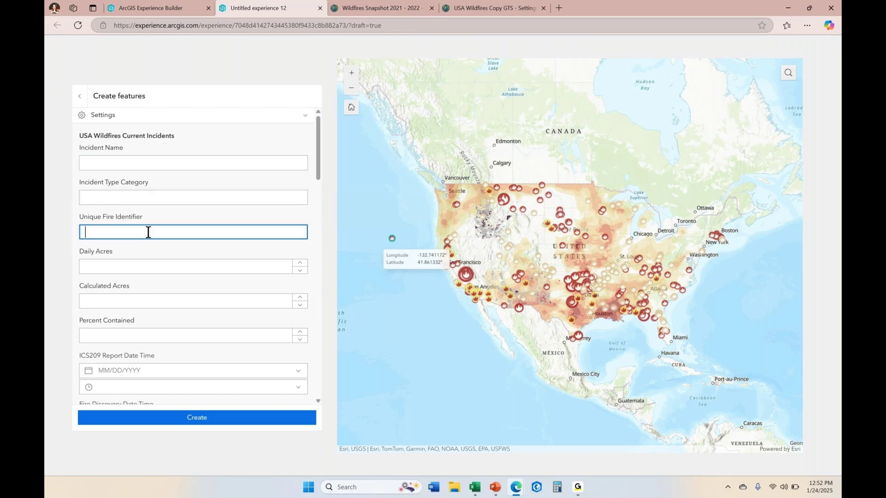
left_click(153, 268)
left_click(147, 334)
scroll(149, 330, "down", 6)
scroll(151, 329, "down", 9)
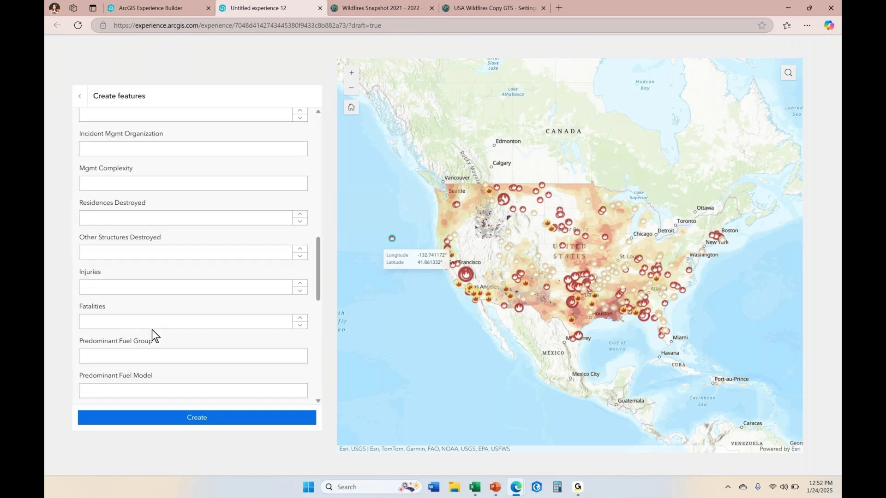
scroll(151, 330, "down", 6)
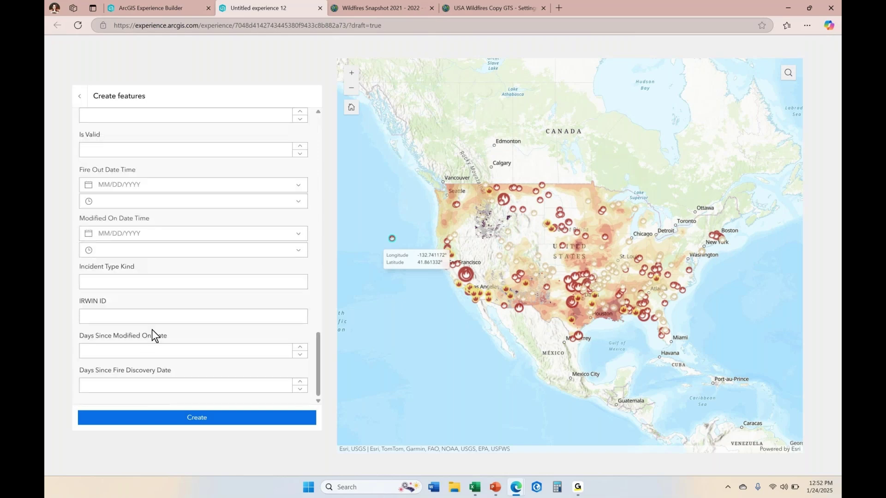
scroll(179, 388, "up", 15)
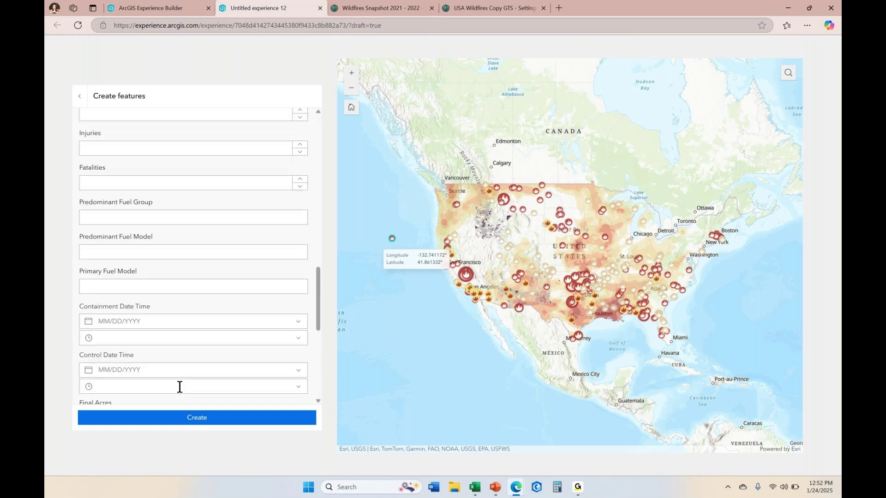
scroll(179, 387, "up", 5)
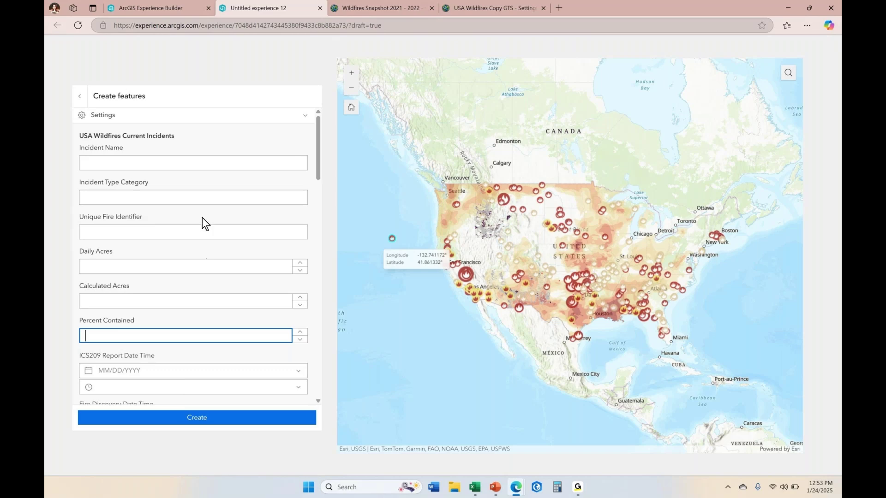
scroll(203, 174, "down", 2)
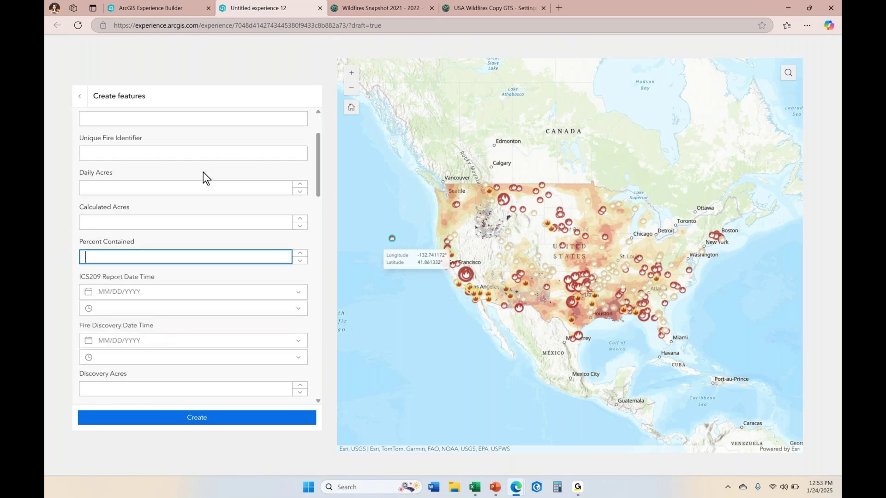
scroll(203, 172, "up", 2)
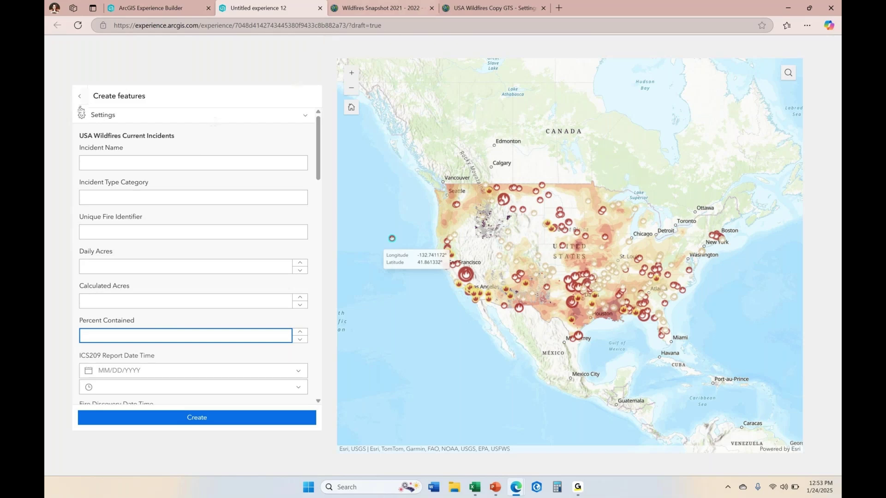
Step: Open the Wildfires Snapshot 2021 - 2022 web map in Map Viewer and start configuring a form for the USA Wildfires Current Incidents layer
left_click(392, 8)
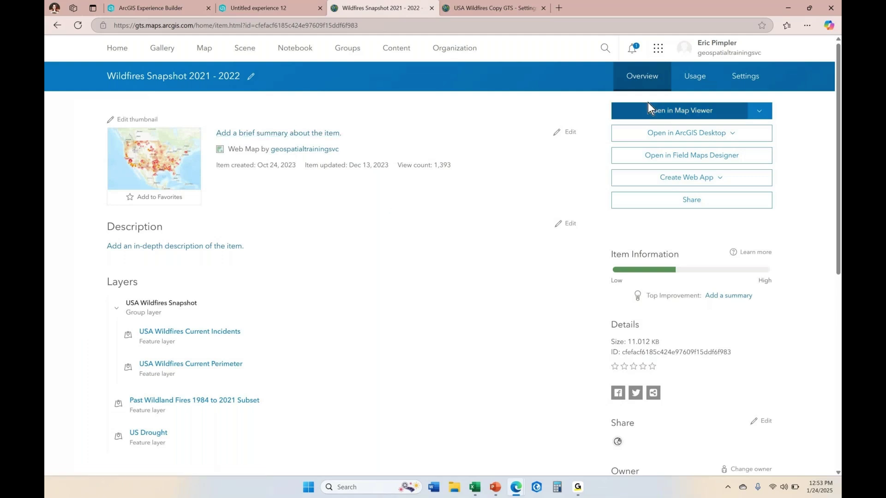
left_click(676, 112)
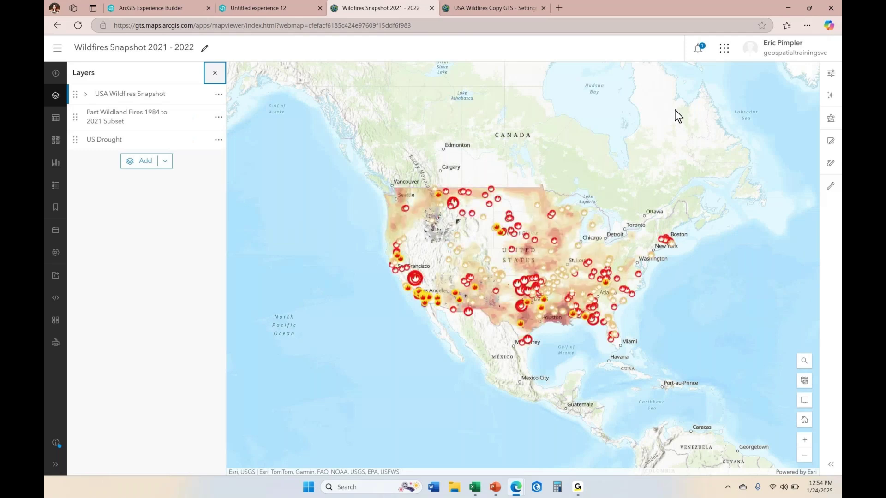
left_click(86, 95)
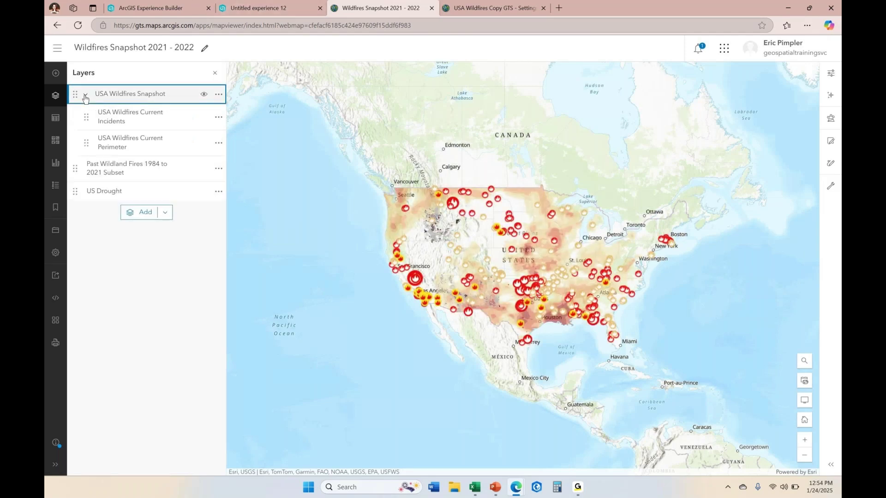
left_click(133, 116)
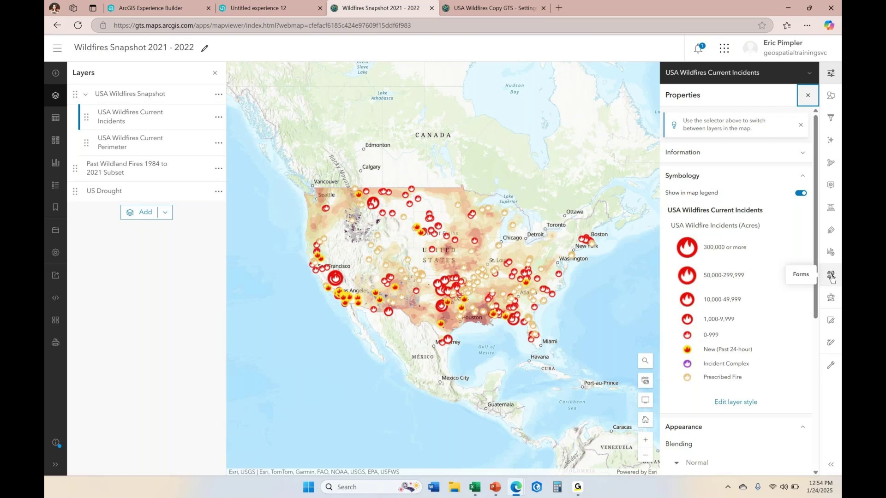
left_click(831, 277)
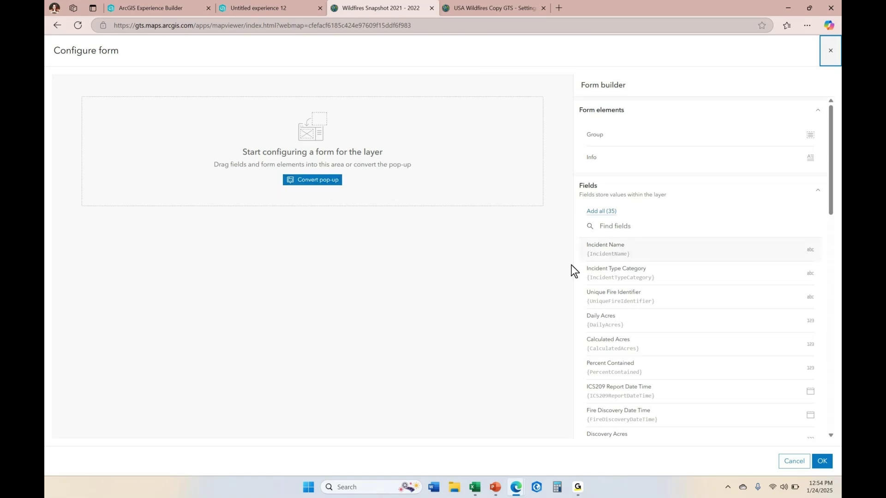
Step: Build the form from the Incident Name and ICS209 Report Date Time fields, keeping Date and time as the input type, and accept it
left_click_drag(635, 251, 326, 162)
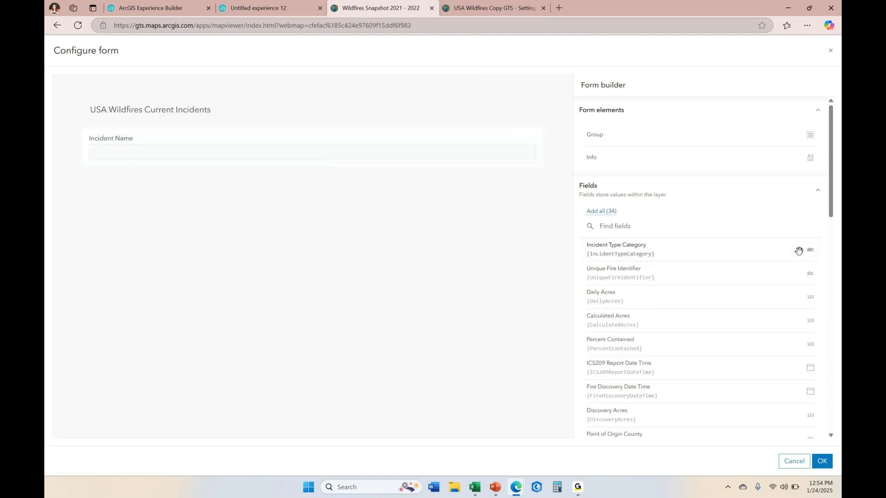
left_click_drag(662, 368, 360, 199)
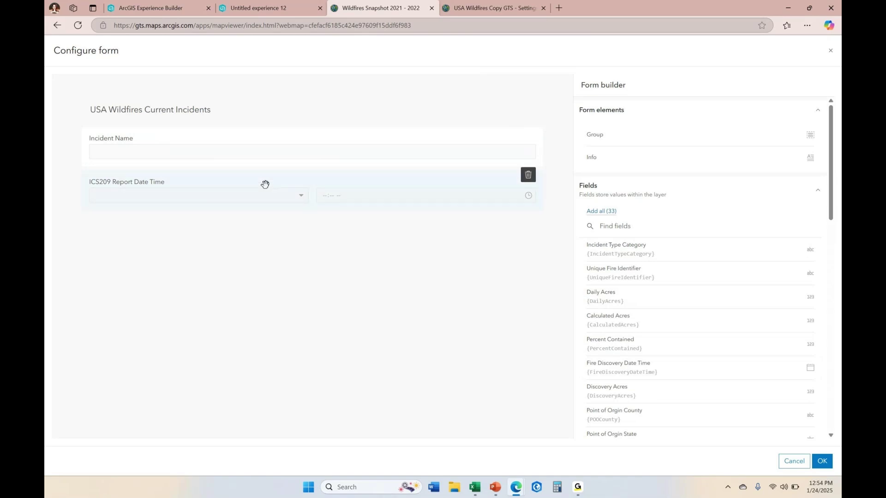
left_click(300, 184)
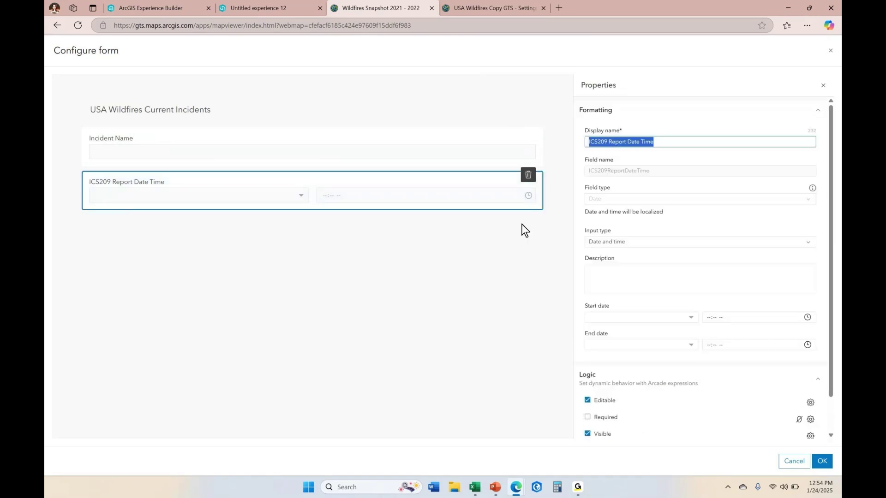
left_click(802, 245)
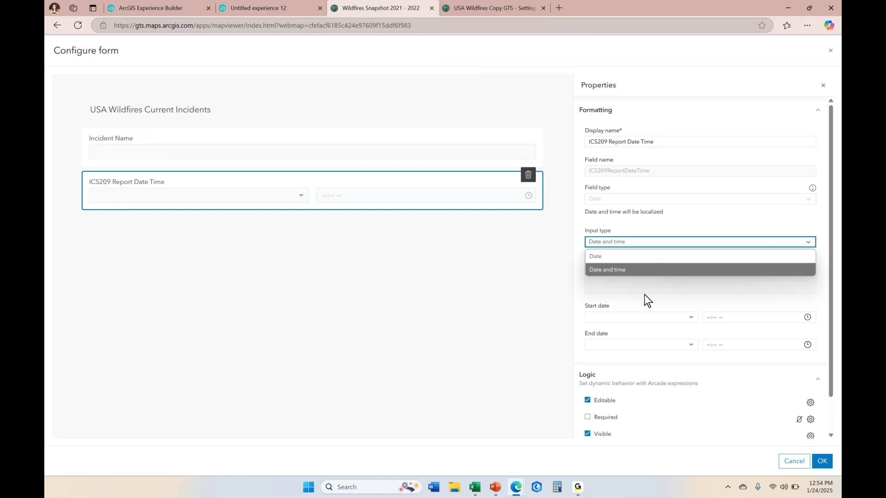
left_click(824, 462)
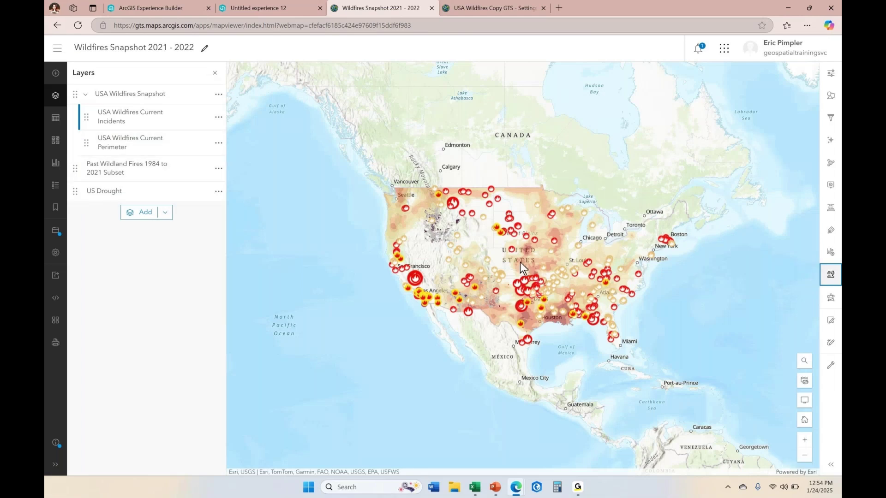
Step: Save the web map, then return to the experience preview and reload it
left_click(56, 231)
left_click(92, 230)
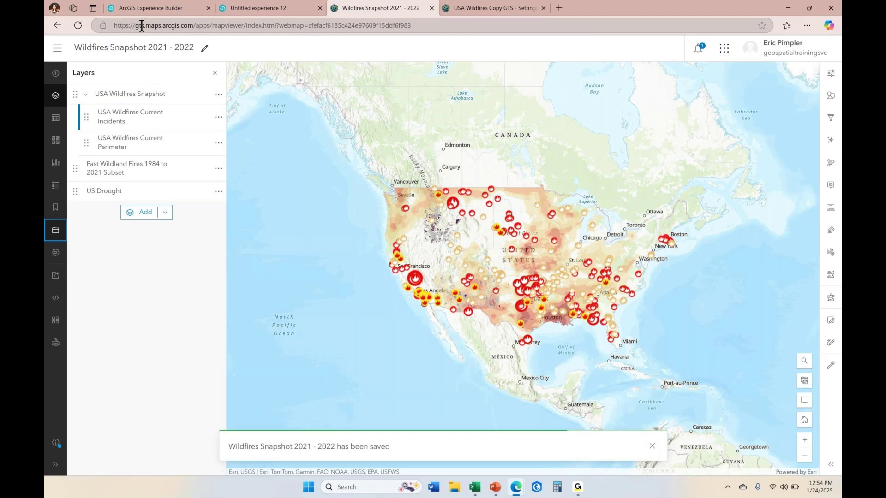
left_click(265, 7)
left_click(79, 24)
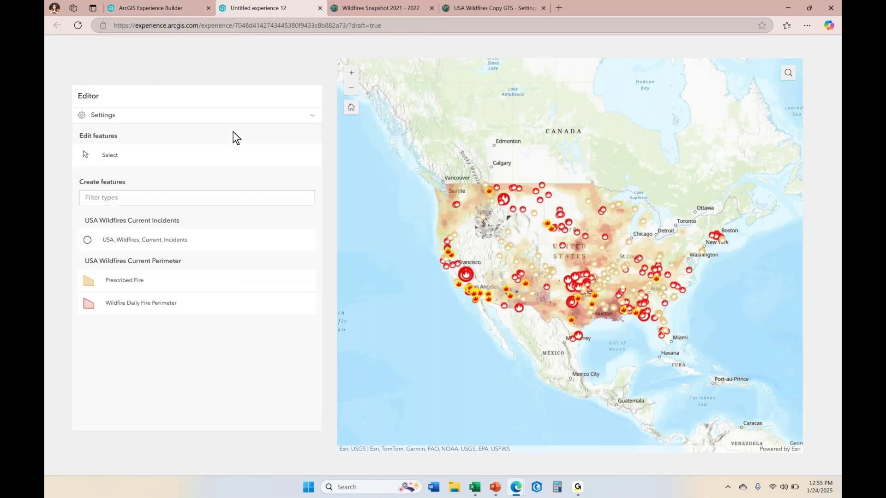
Step: Create a current incident point in the Pacific off the US west coast, named Ocean Fire with report date January 24, 2025
left_click(162, 240)
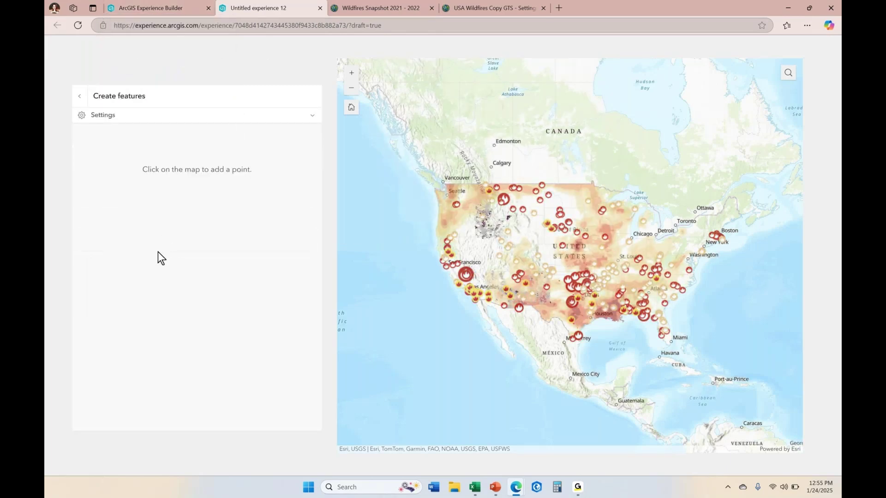
left_click(388, 216)
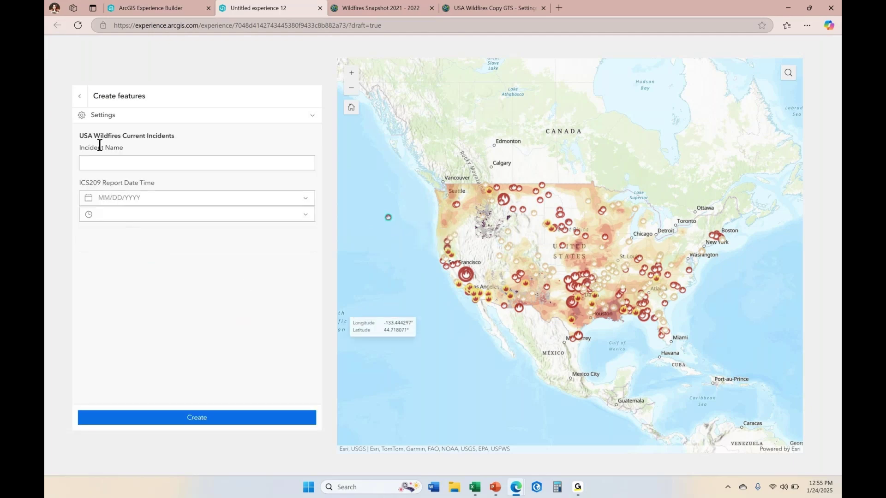
left_click(124, 164)
type("Ocean Fire")
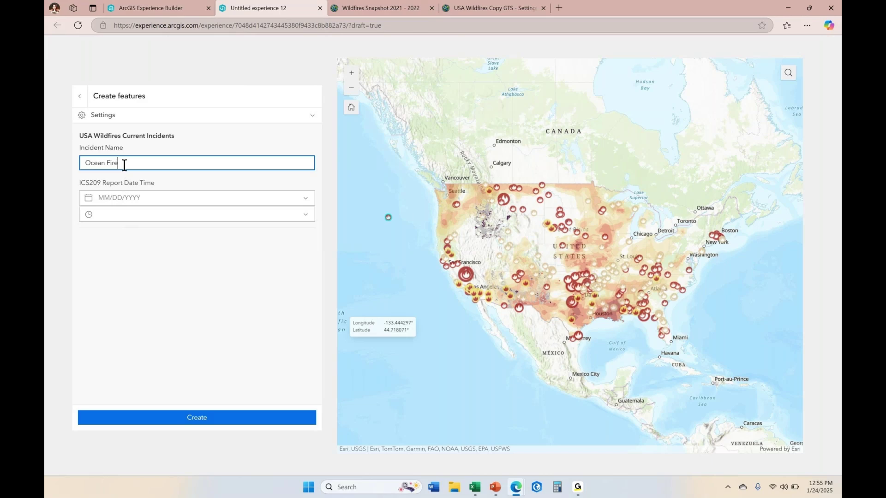
left_click(137, 199)
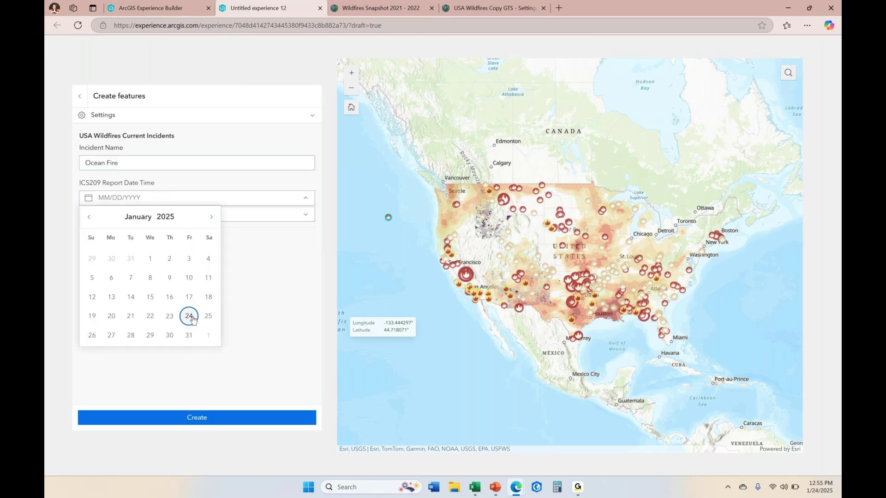
left_click(189, 315)
left_click(215, 416)
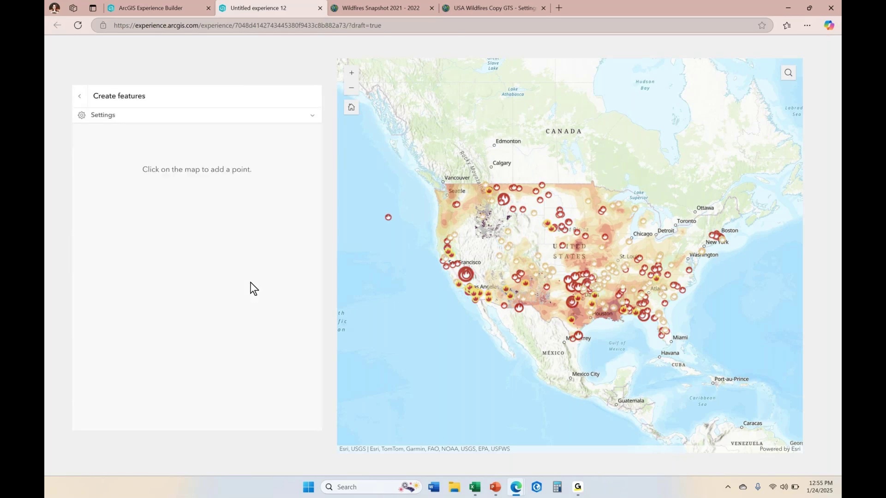
left_click(80, 95)
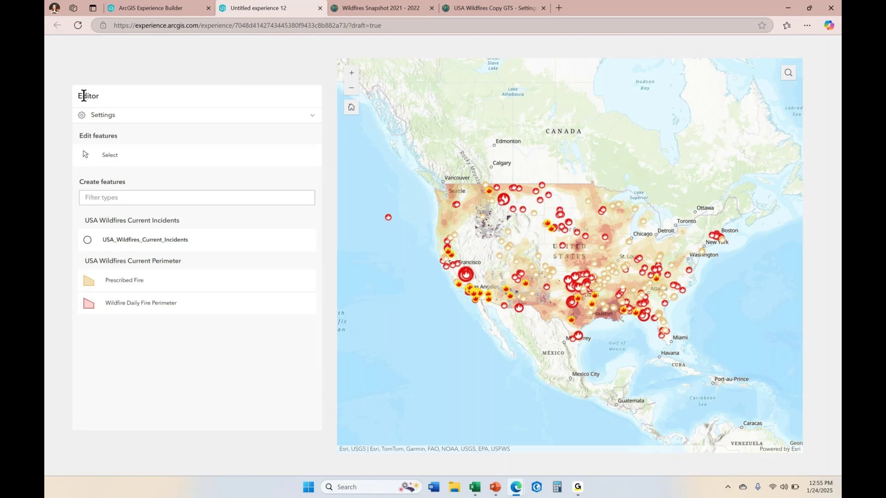
Step: Check the Ocean Fire point's pop-up and edit form, then close both
left_click(387, 218)
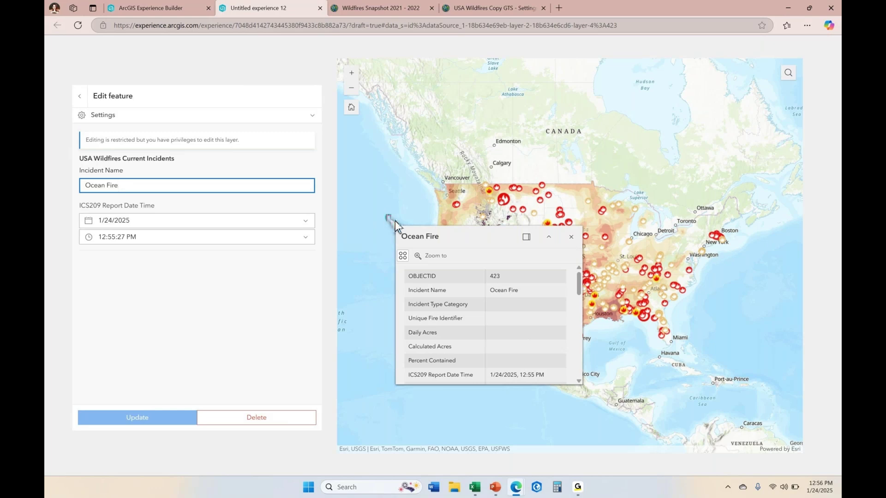
left_click(380, 218)
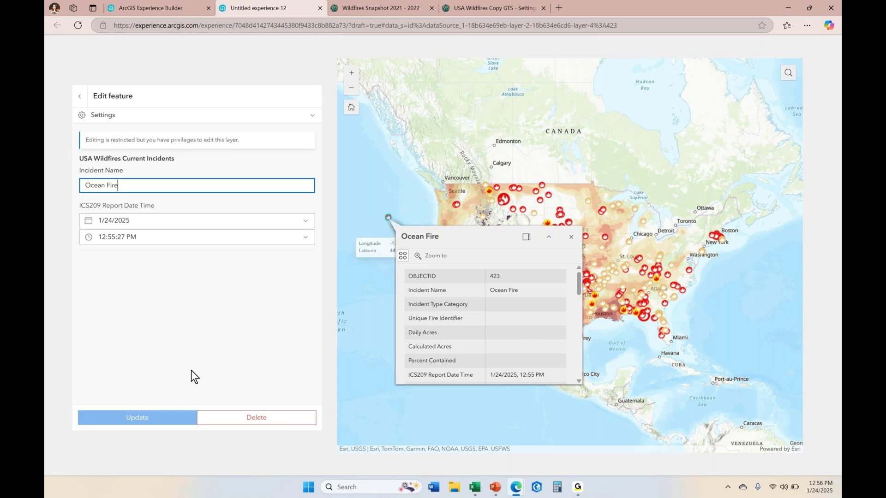
left_click(83, 98)
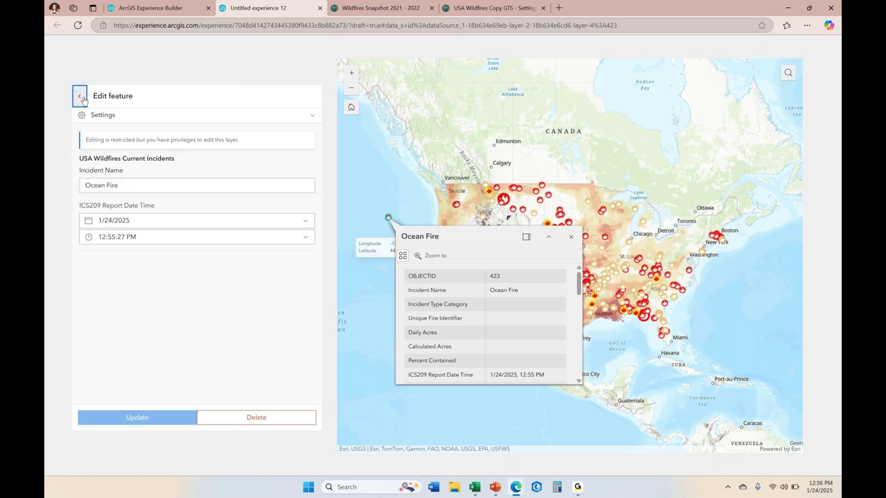
left_click(570, 238)
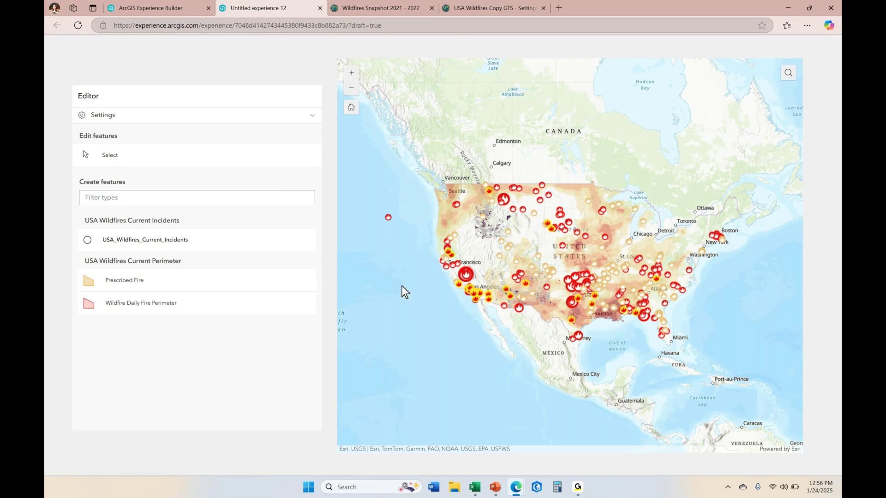
Step: Select the Ocean Fire point on the map for editing using the editor's Select tool
left_click(85, 154)
left_click(388, 217)
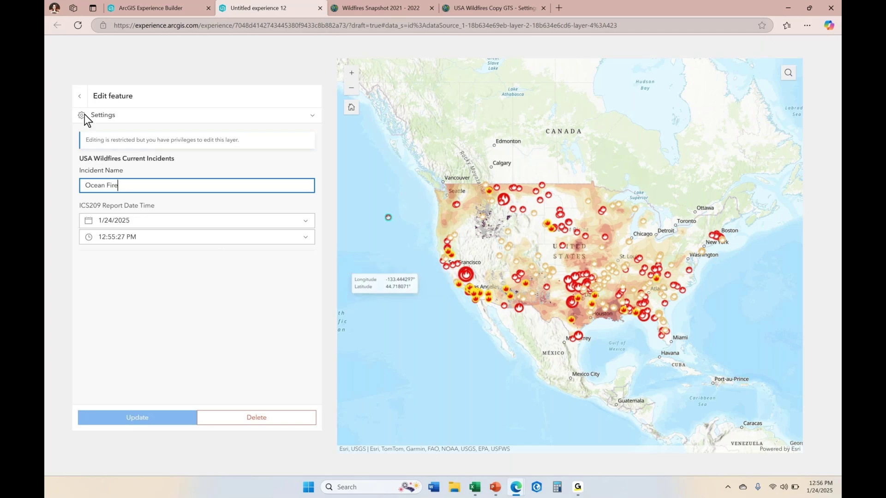
Step: Close the Ocean Fire edit form and examine the editor's tooltip and snapping settings alongside the Edit widget's configuration in the builder
left_click(79, 93)
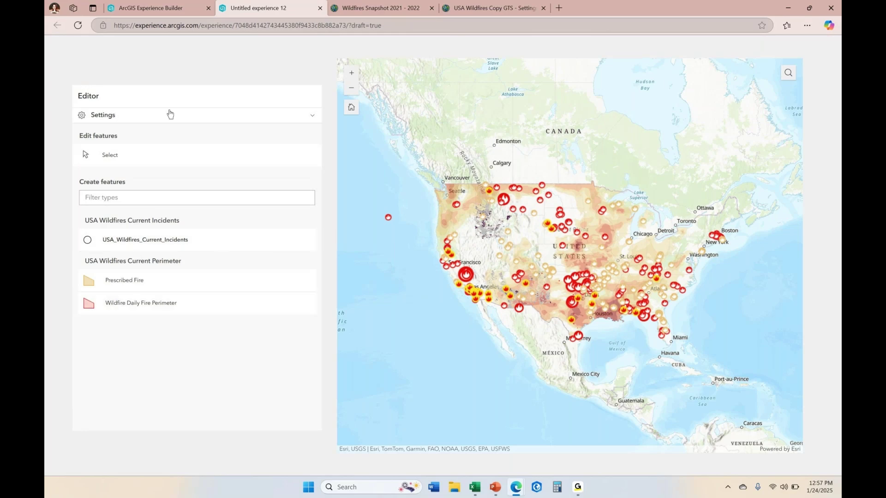
left_click(313, 116)
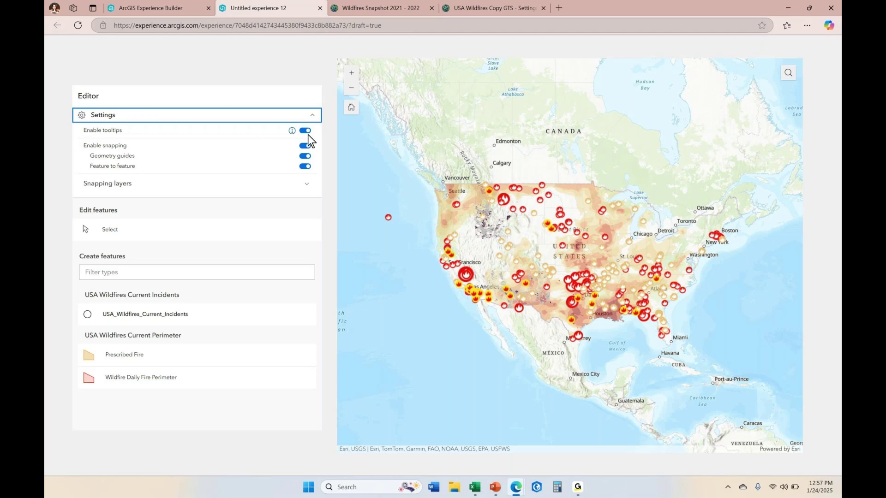
left_click(173, 7)
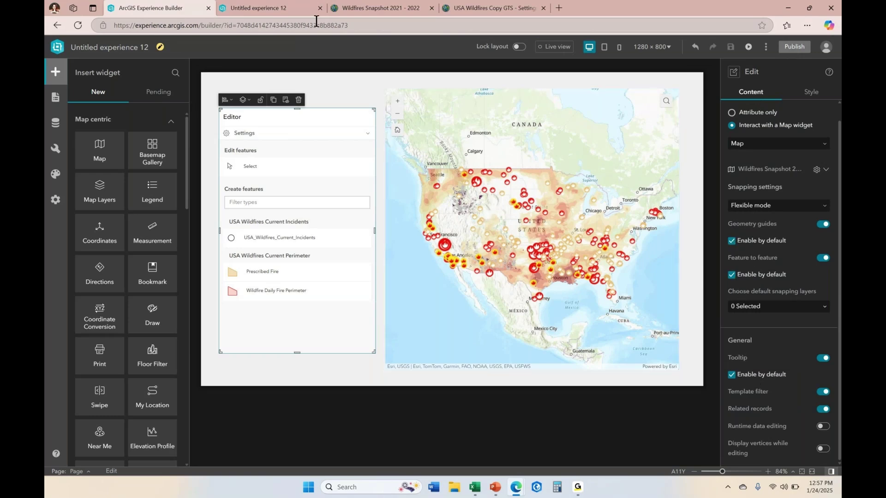
left_click(300, 12)
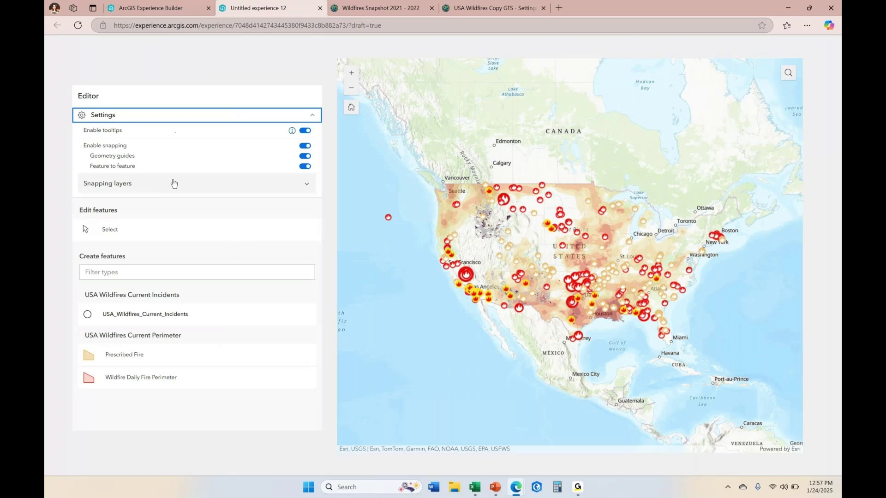
left_click(314, 116)
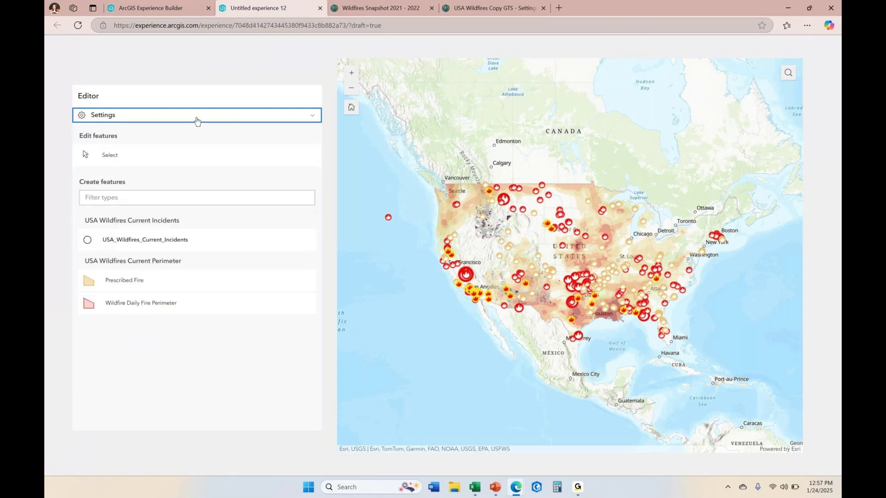
left_click(315, 117)
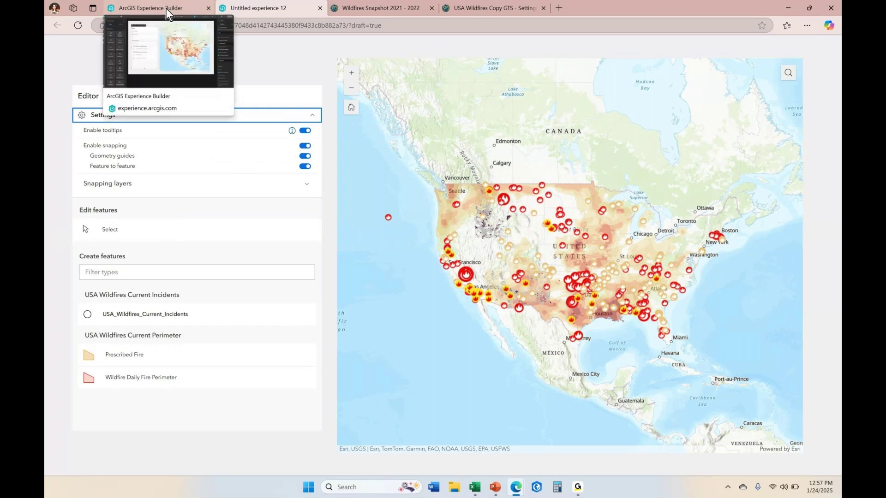
Step: Draw a four-vertex Wildfire Daily Fire Perimeter polygon in the Pacific off the California coast, then discard it without creating the feature
left_click(161, 379)
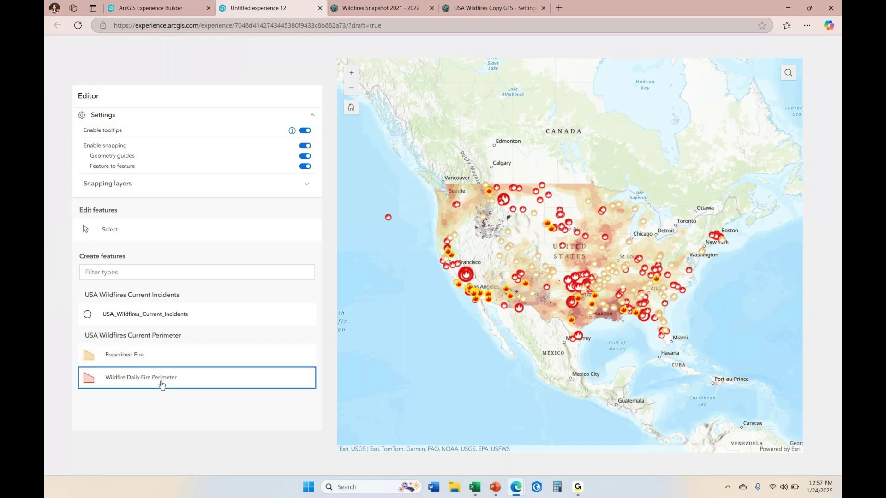
left_click(373, 333)
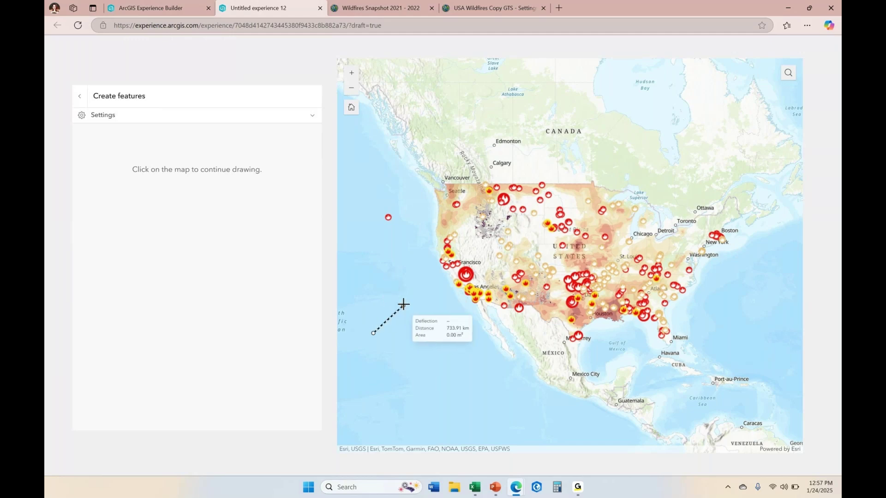
left_click(398, 284)
left_click(454, 351)
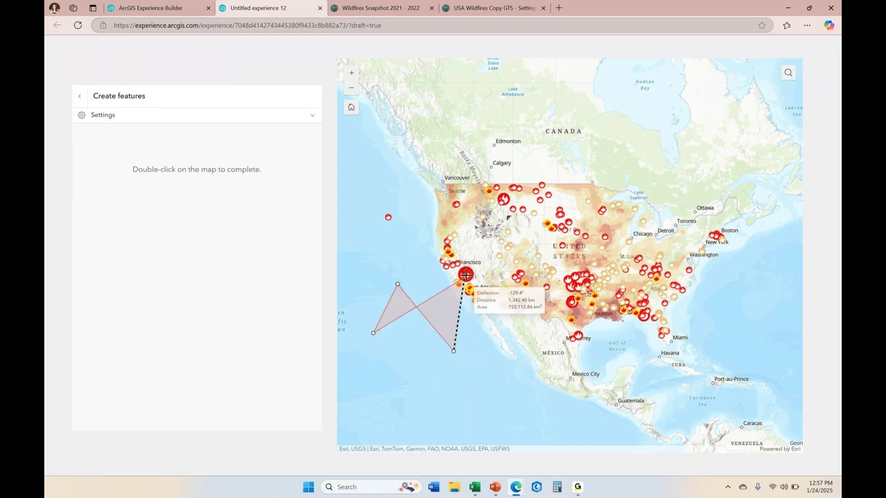
double_click(386, 361)
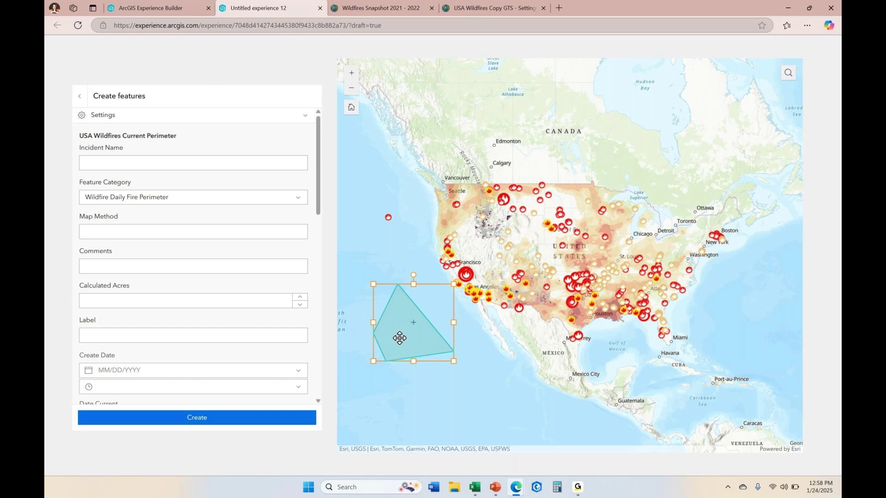
key("Delete")
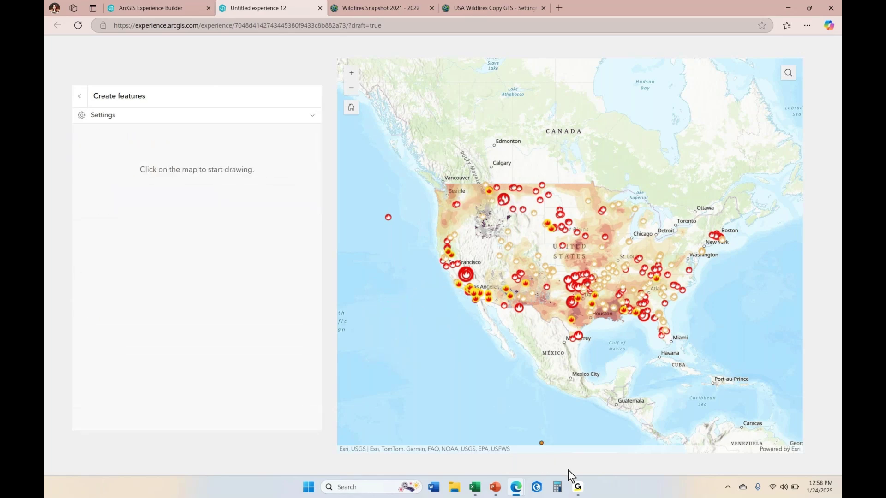
Step: Open the Wildfires Snapshot 2021 - 2022 map in Field Maps Designer and add a Barcode element named Asset Info to the USA Wildfires Current Incidents form
mouse_move(578, 491)
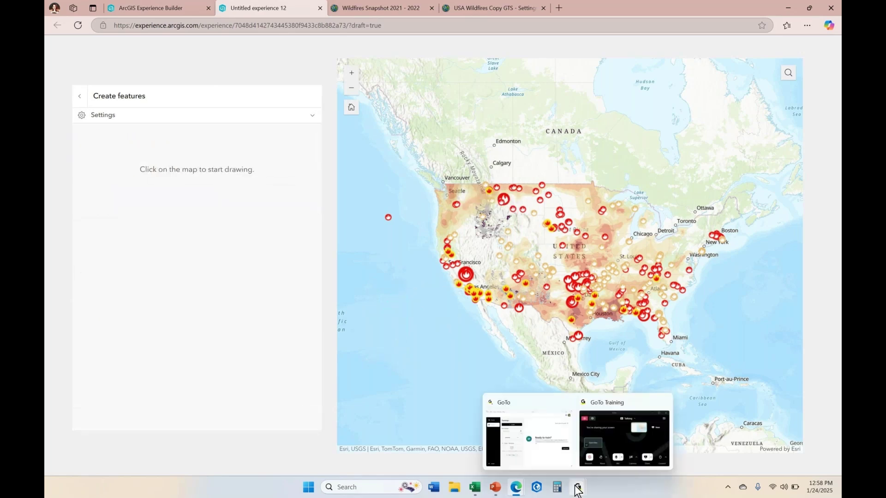
left_click(168, 10)
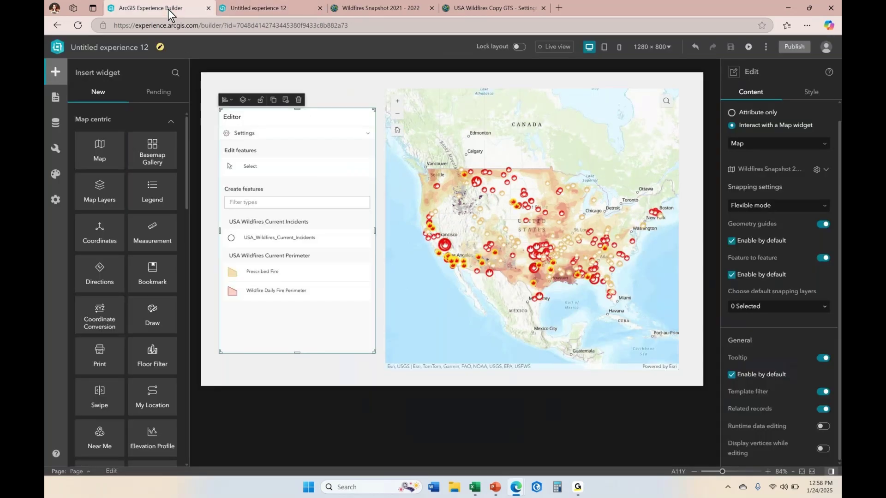
left_click(383, 7)
left_click(725, 49)
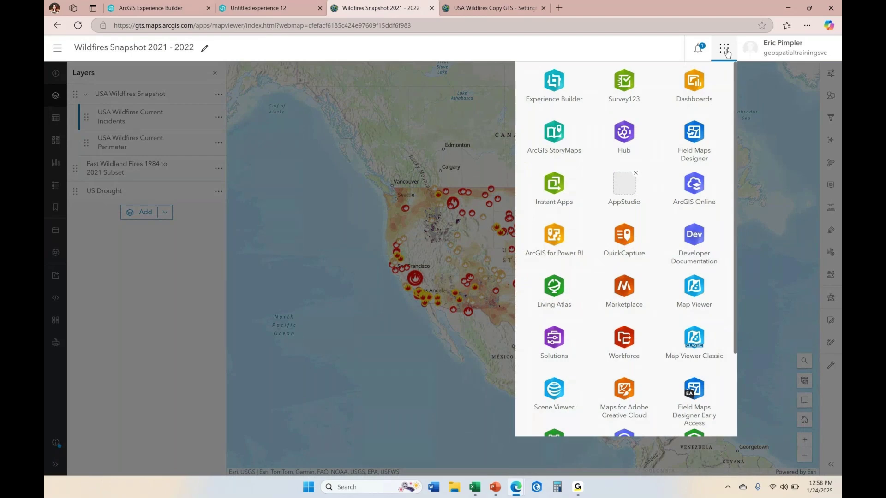
left_click(697, 150)
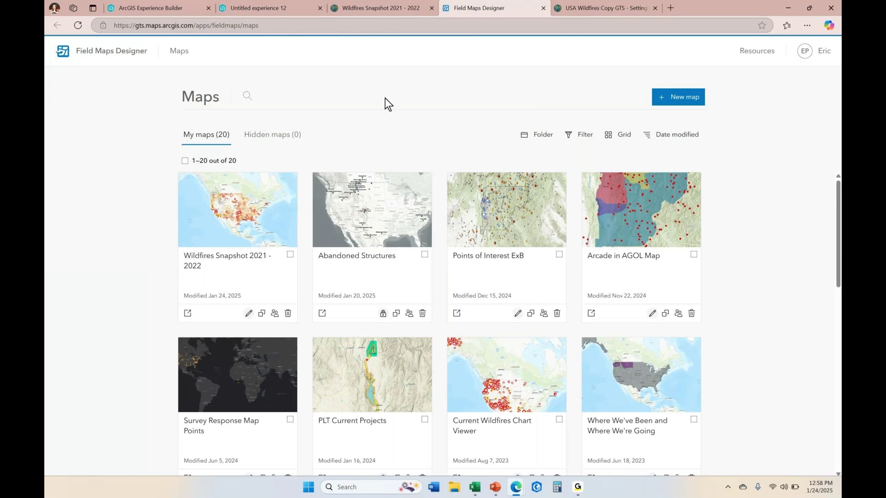
left_click(236, 208)
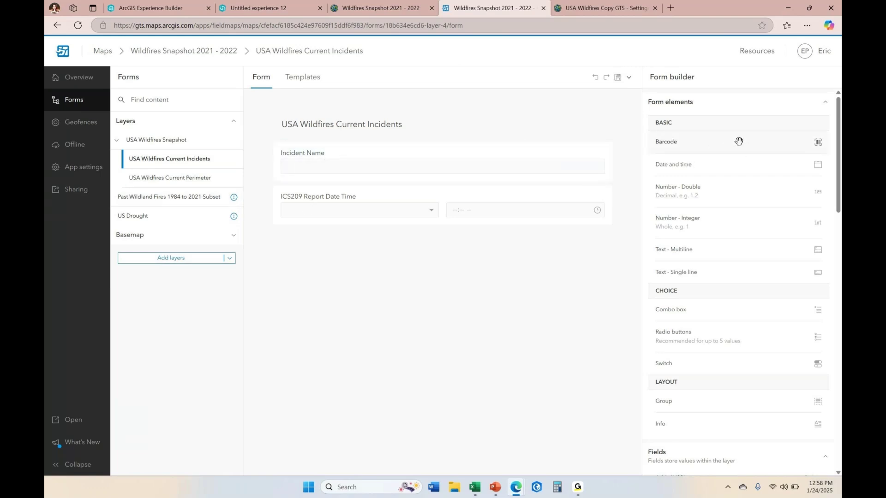
left_click_drag(739, 141, 476, 237)
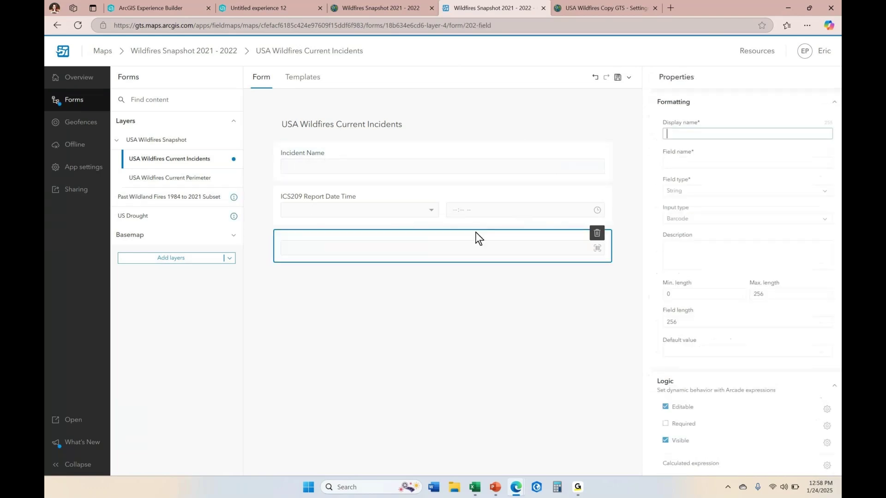
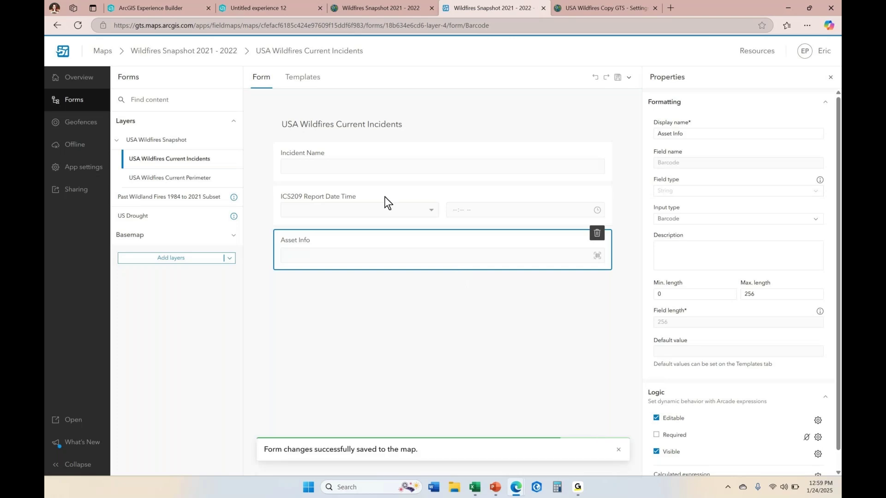
Step: Reload the experience preview, select the Ocean Fire point for editing and activate its Asset Info field
left_click(265, 7)
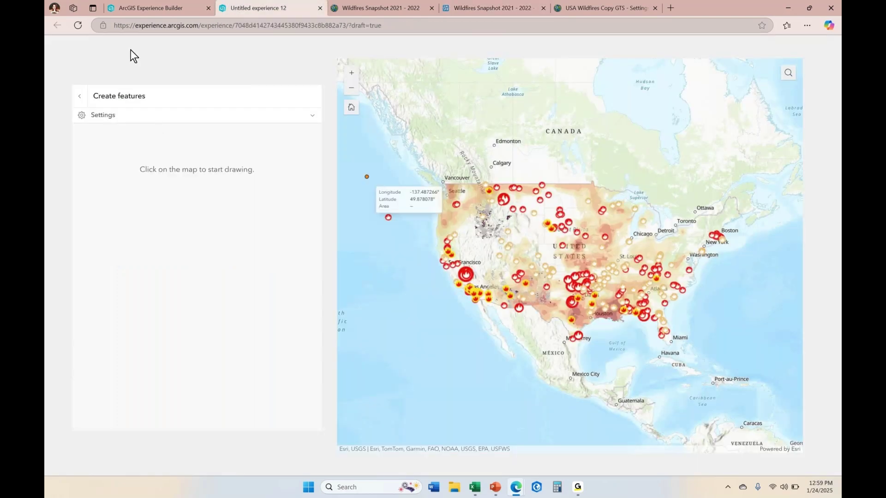
left_click(81, 26)
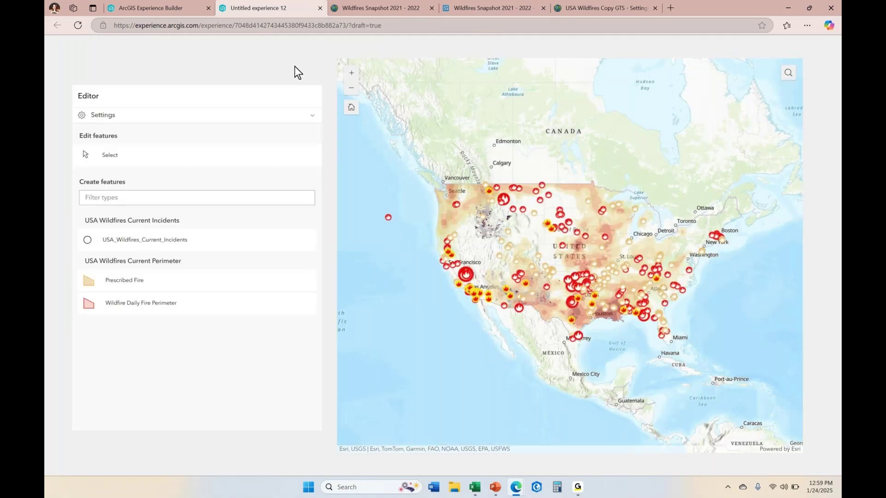
left_click(137, 154)
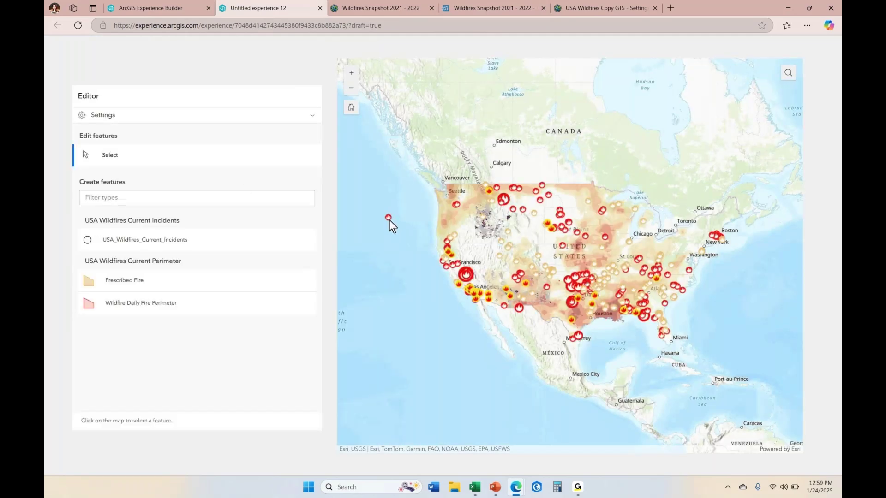
left_click(389, 218)
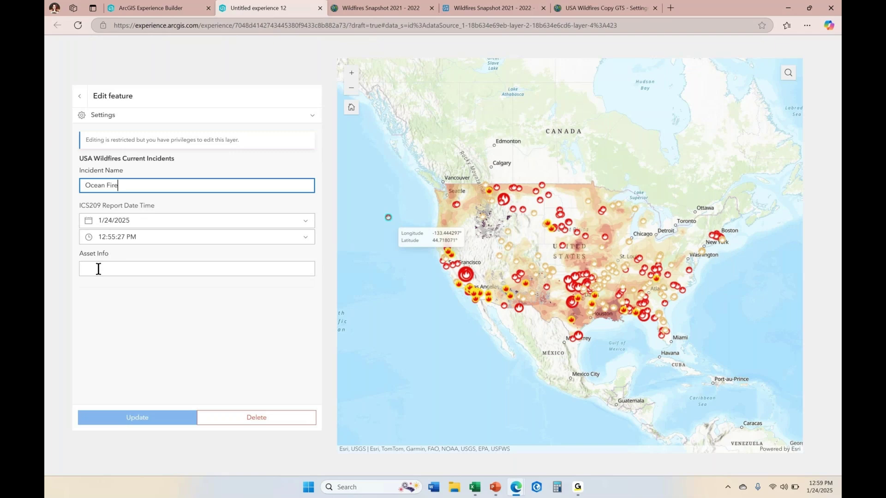
left_click(116, 267)
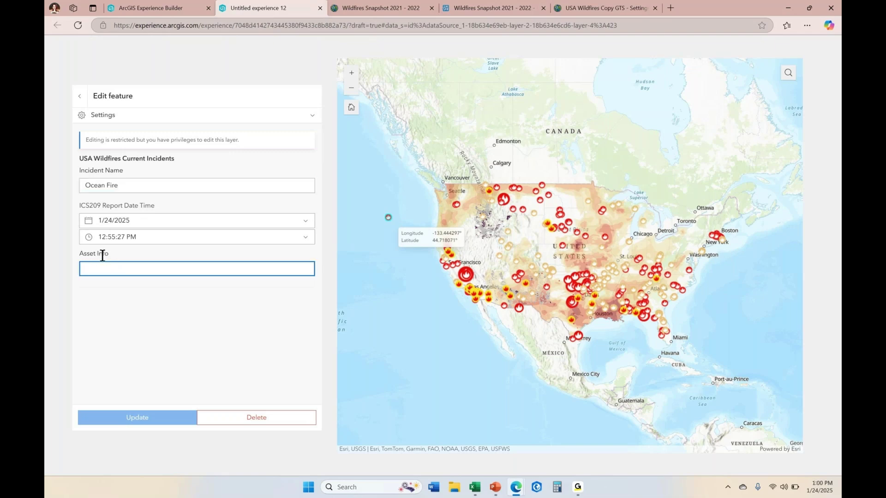
Step: Compare the Ocean Fire edit form in the preview with the USA Wildfires Current Incidents form in Field Maps Designer
left_click(386, 10)
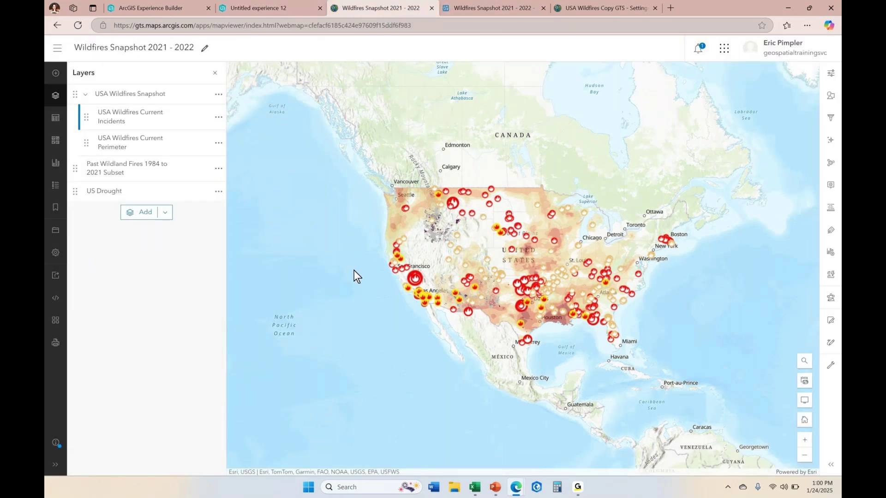
left_click(274, 14)
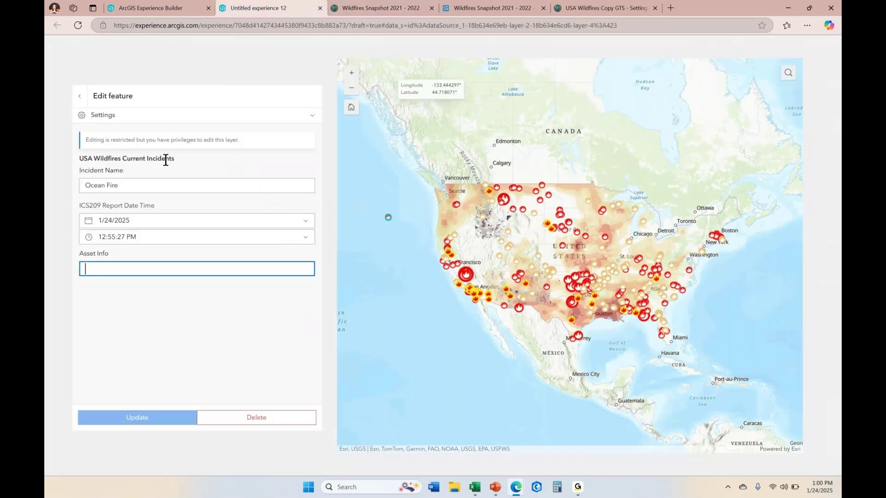
left_click(494, 10)
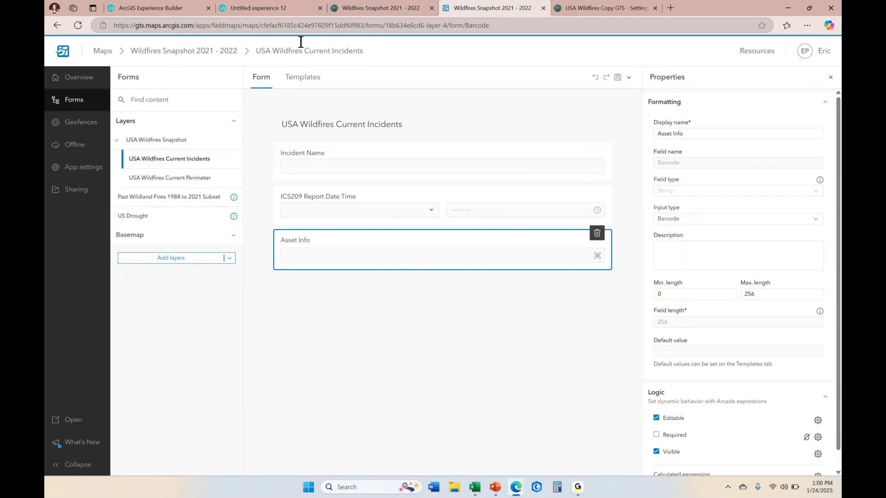
left_click(274, 9)
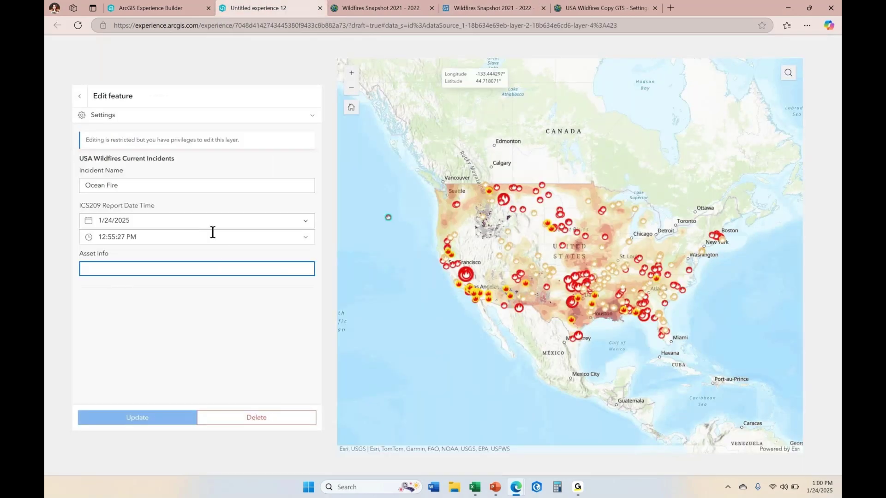
left_click(462, 9)
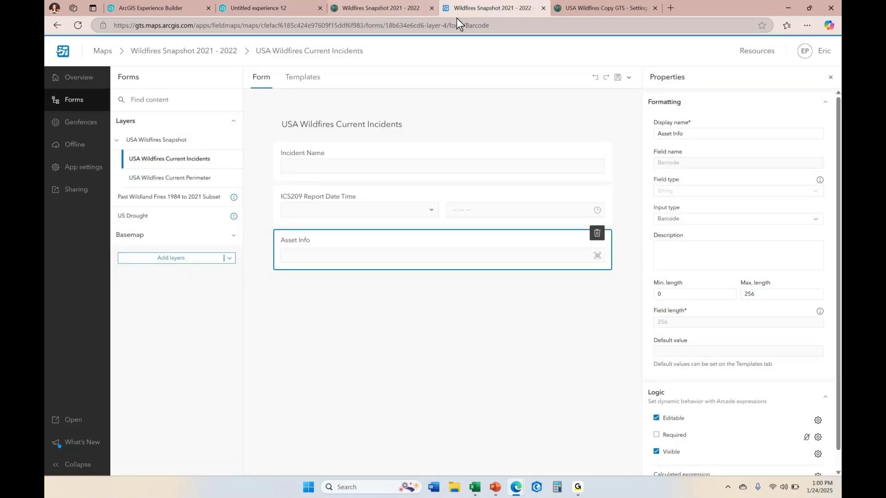